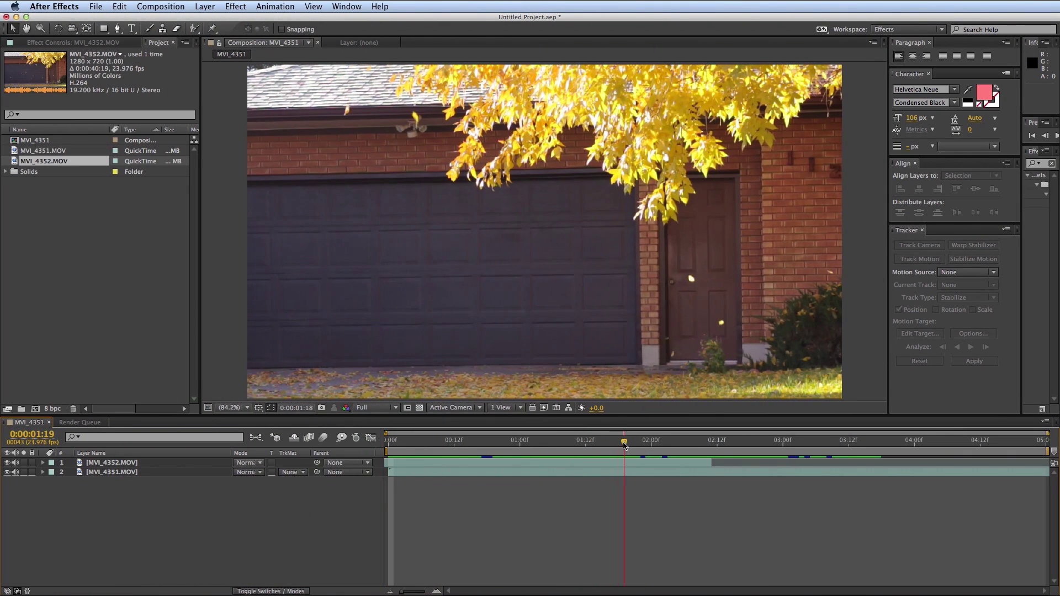
- Scrub through the cut, select MVI_4351.MOV, and return to garage frame 0:00:02:05
drag(592, 445, 733, 452)
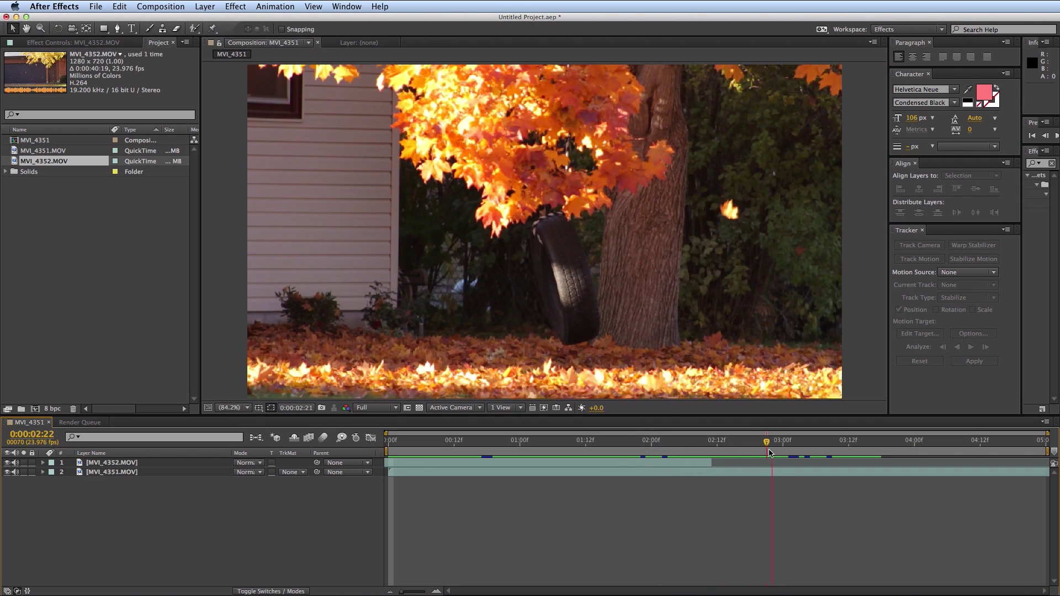
click(746, 472)
drag(715, 445, 680, 445)
- Create a new adjustment layer above both leaf clips
click(207, 7)
mouse_move(210, 20)
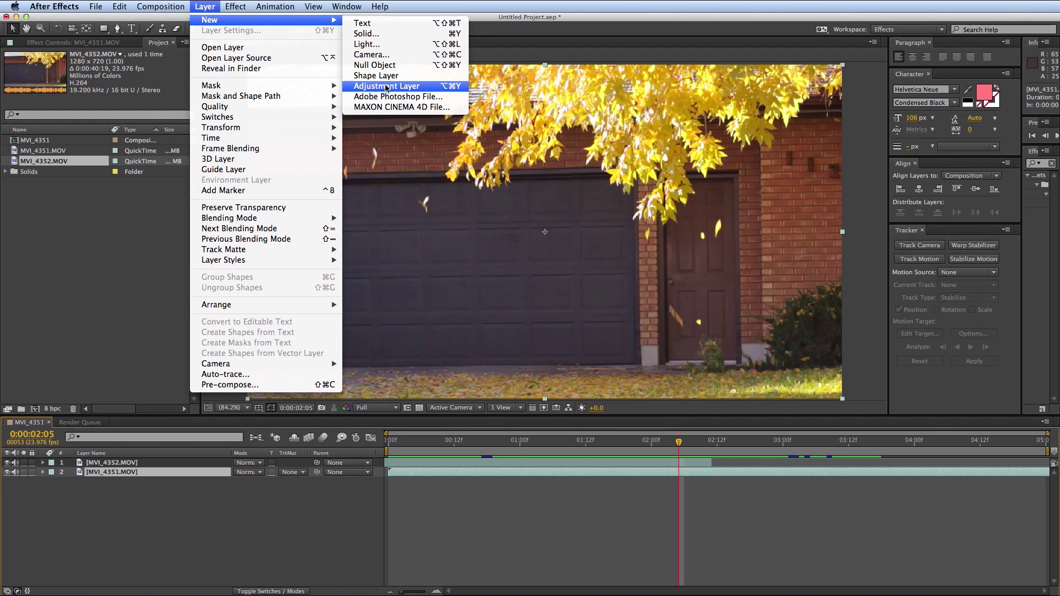
click(386, 85)
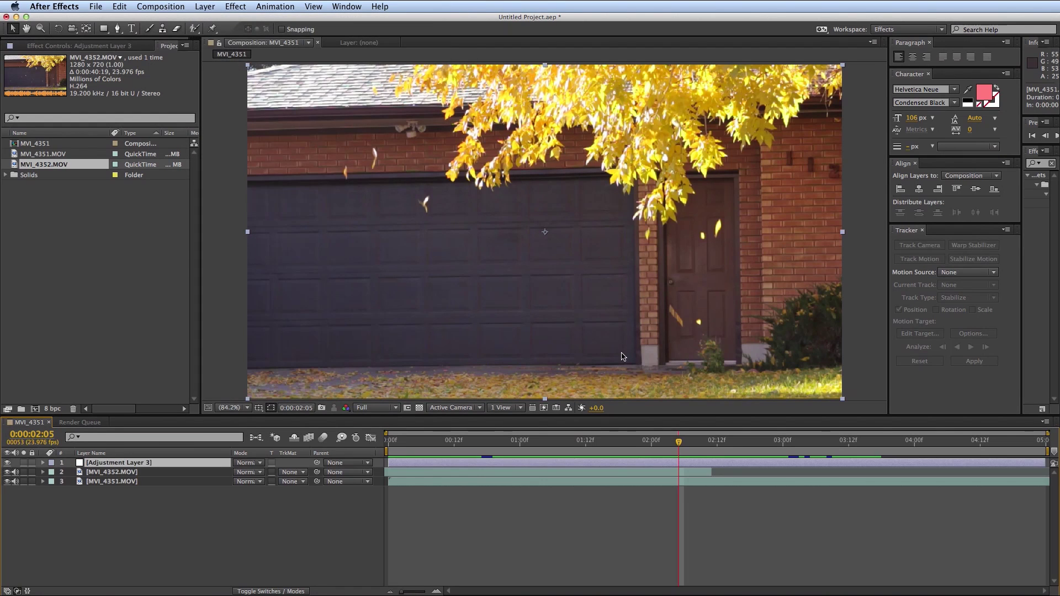
click(711, 441)
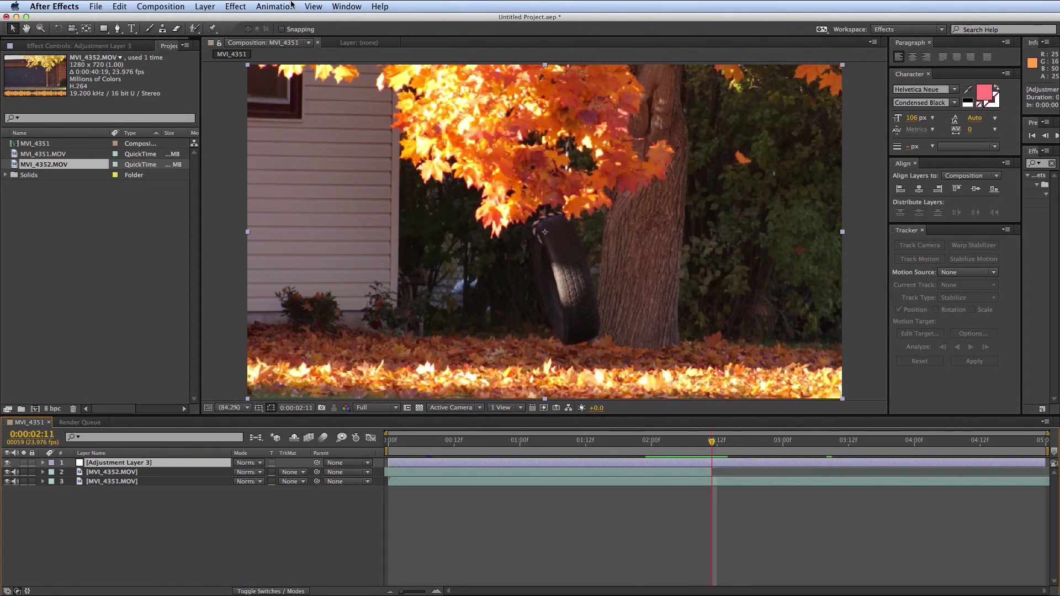
- Apply Exposure, Glow, Fast Blur and Transform effects to the adjustment layer
click(234, 7)
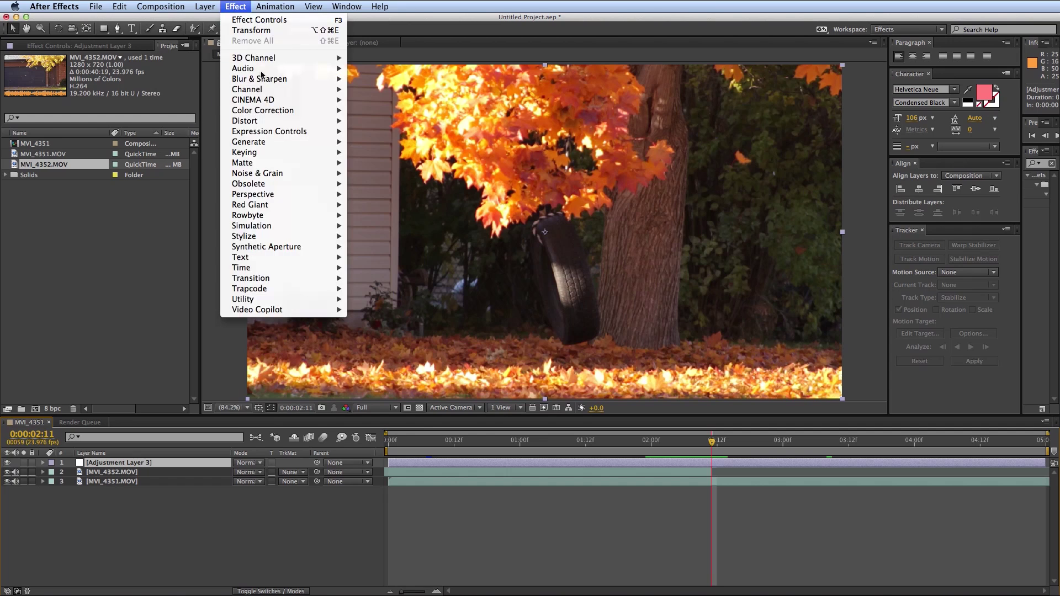
mouse_move(263, 110)
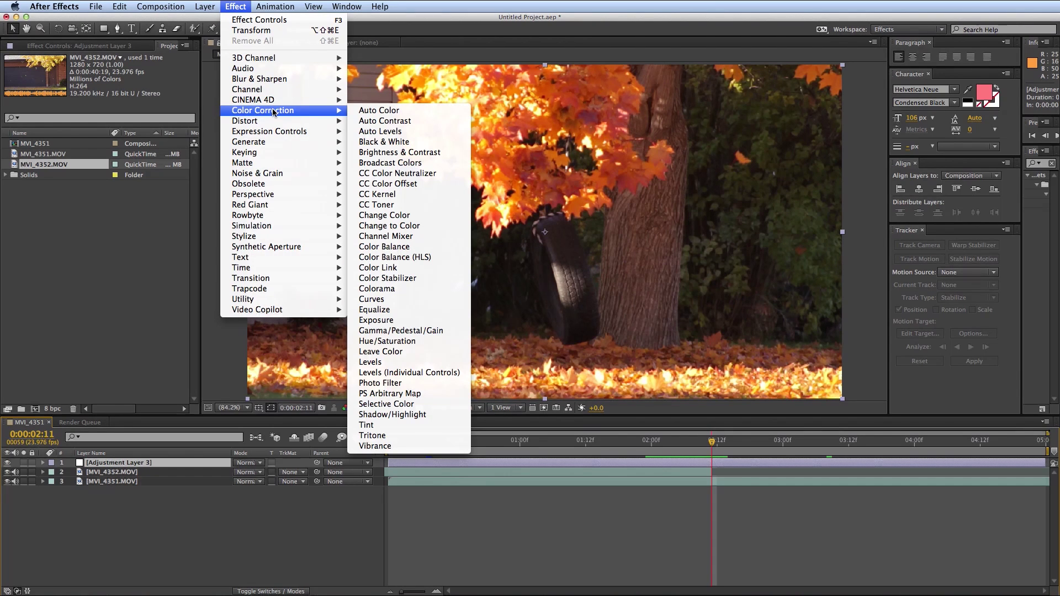
click(402, 320)
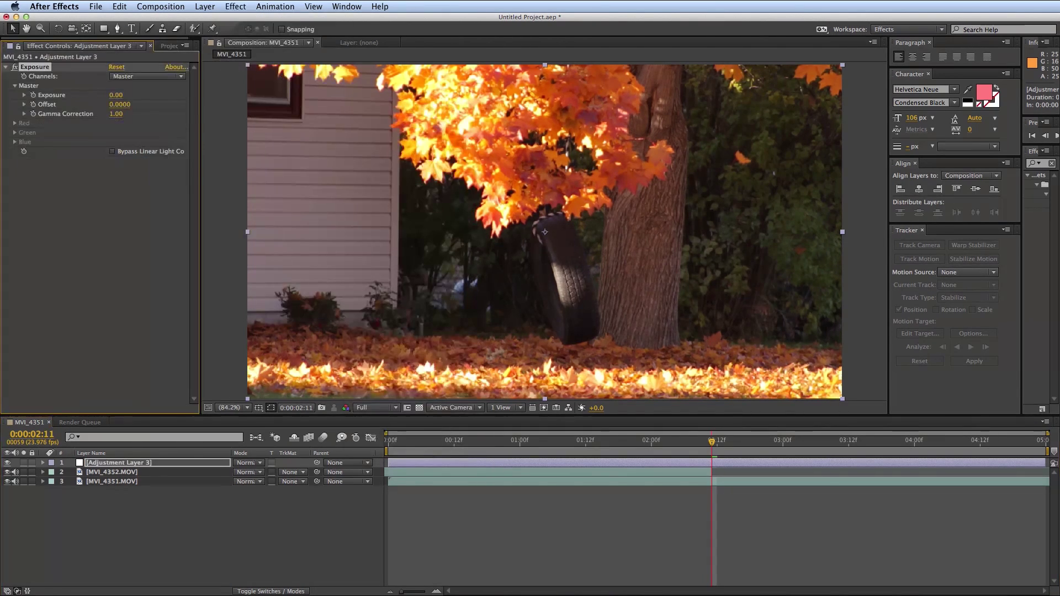
click(237, 7)
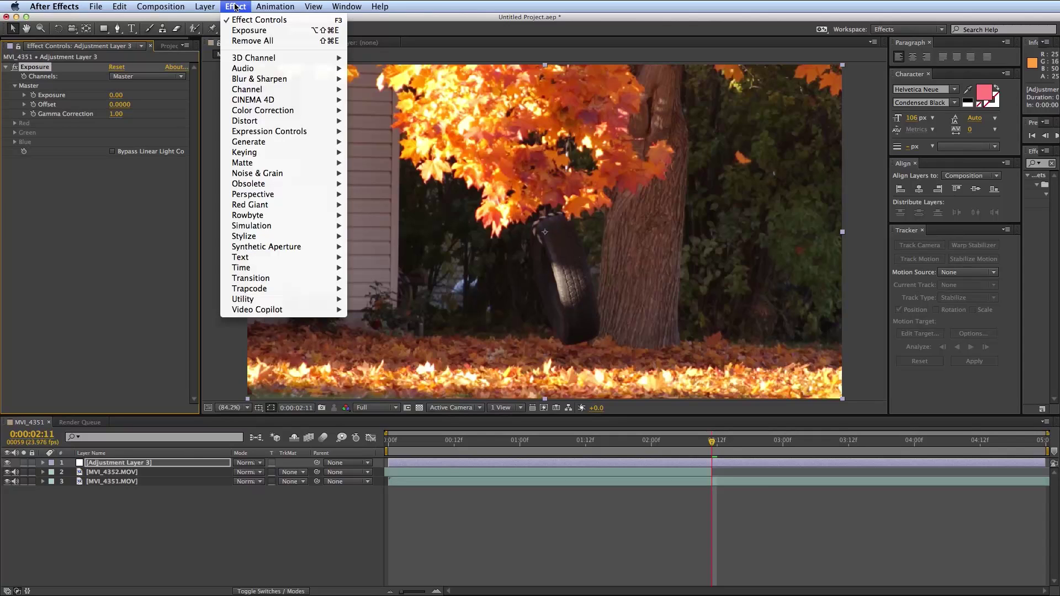
mouse_move(245, 236)
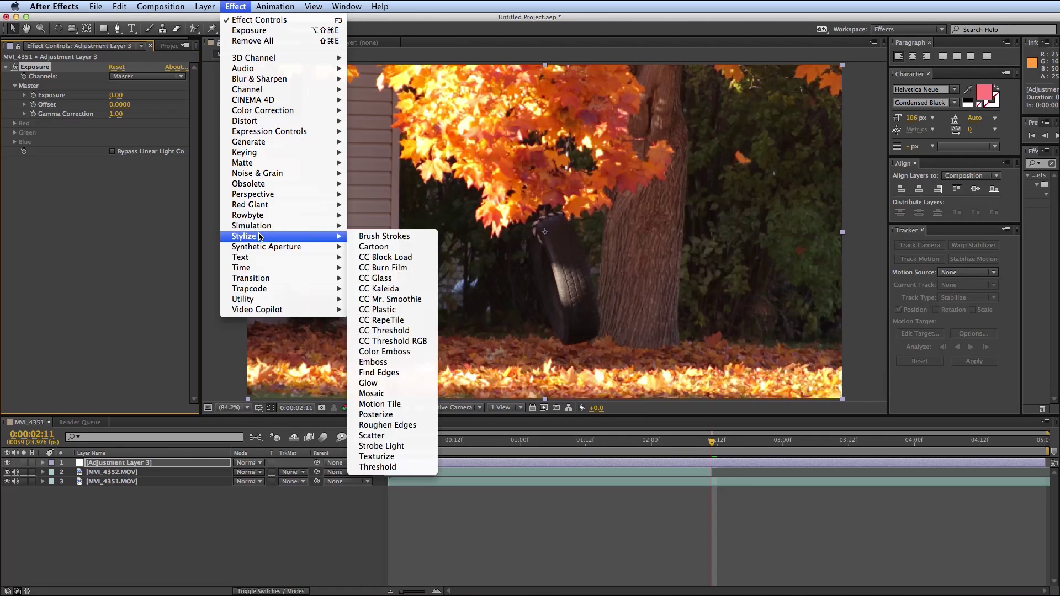
click(368, 383)
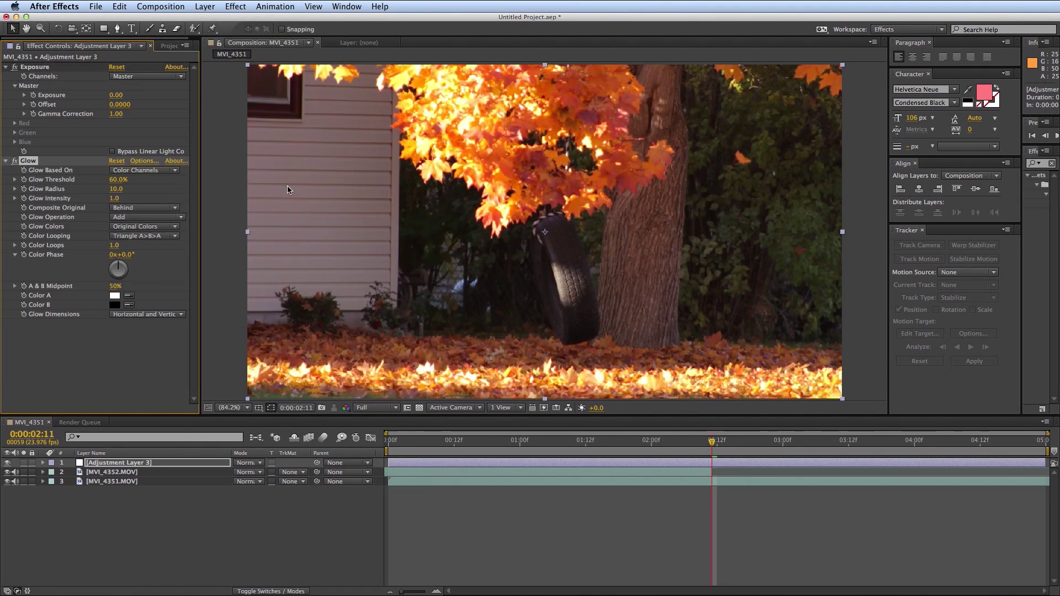
click(238, 7)
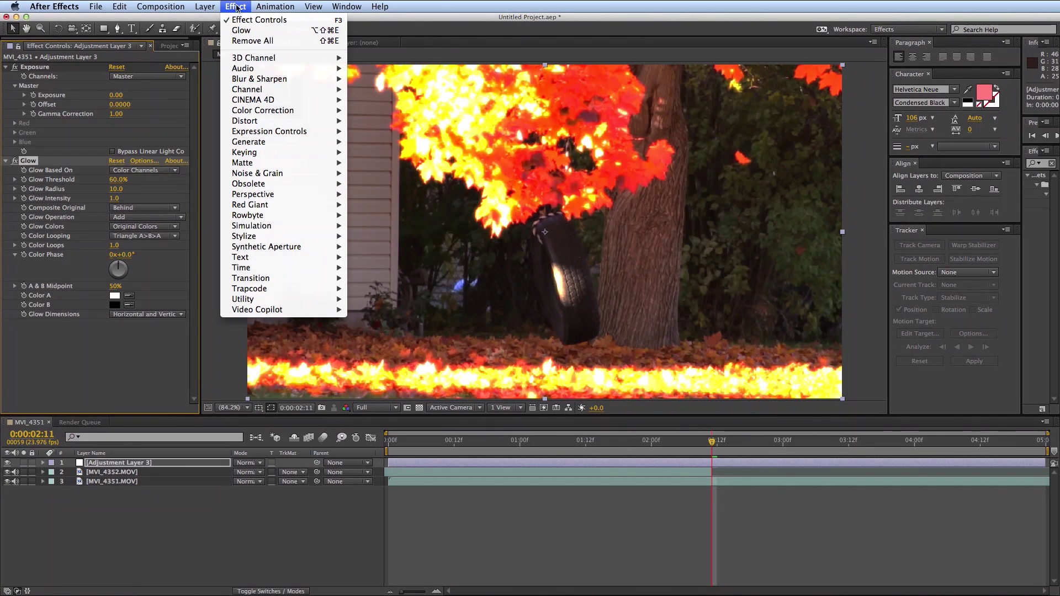
mouse_move(259, 79)
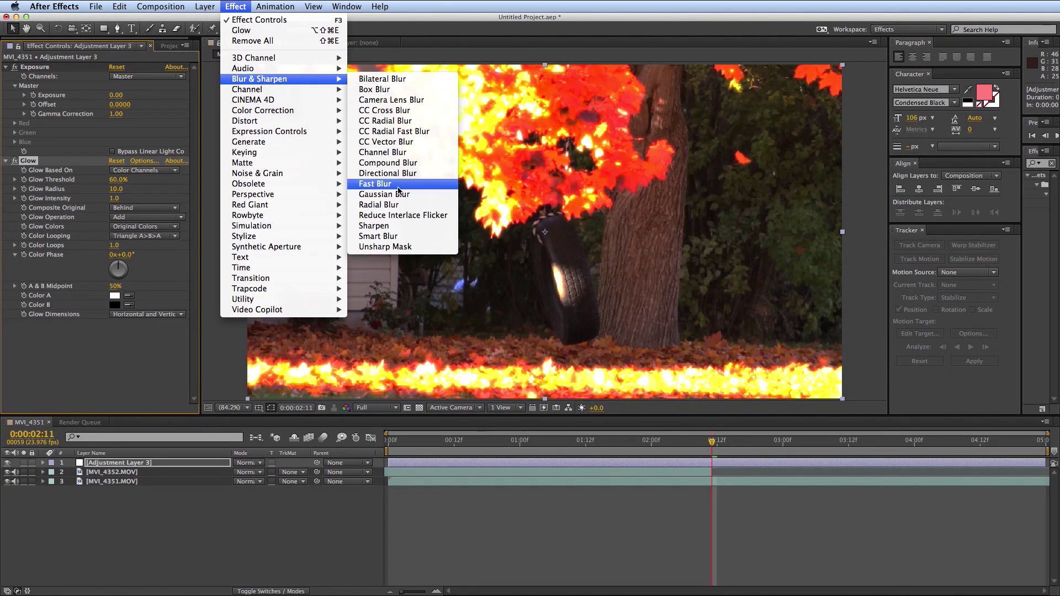
click(386, 184)
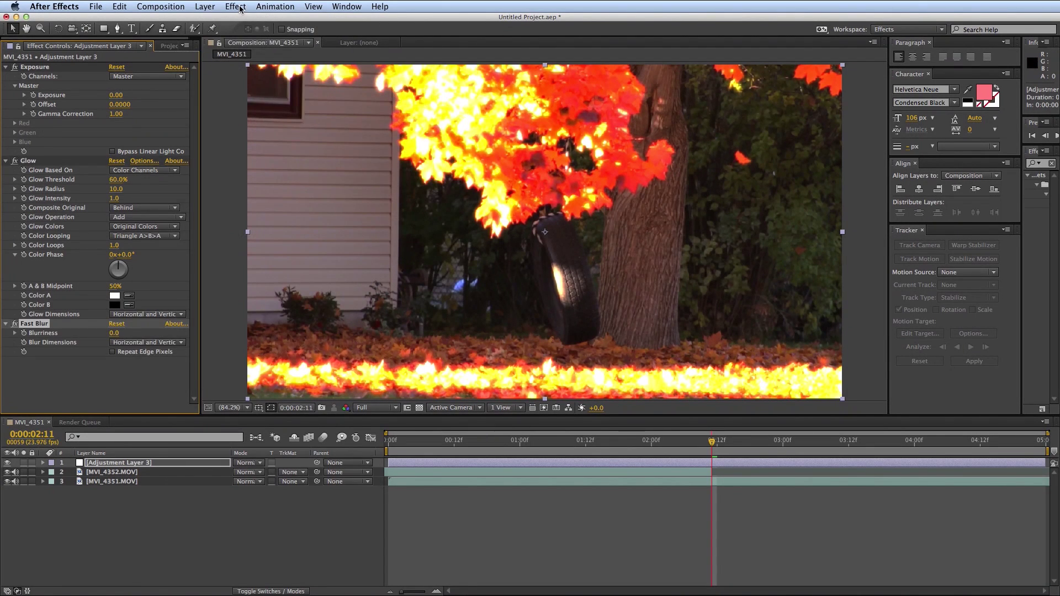
click(238, 8)
mouse_move(246, 121)
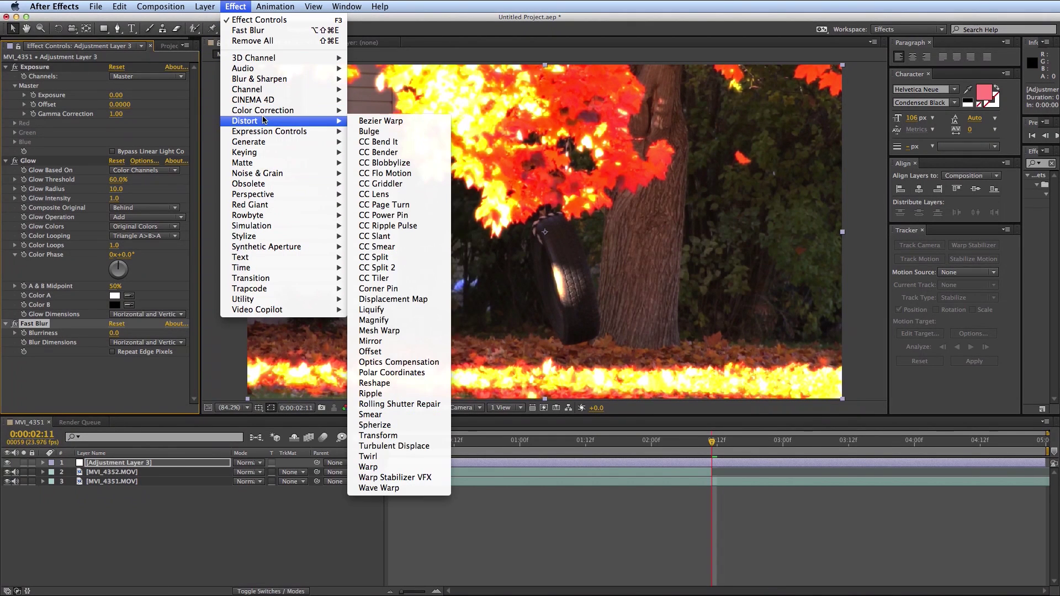
click(377, 434)
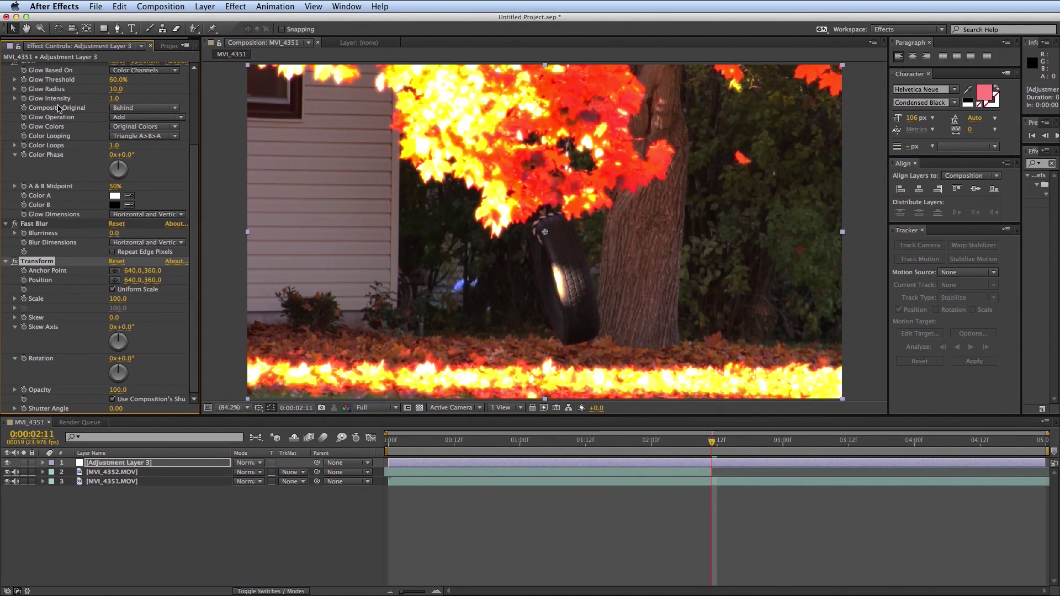
scroll(58, 107, up, 5)
- Collapse the settings of all four effects in Effect Controls
click(12, 68)
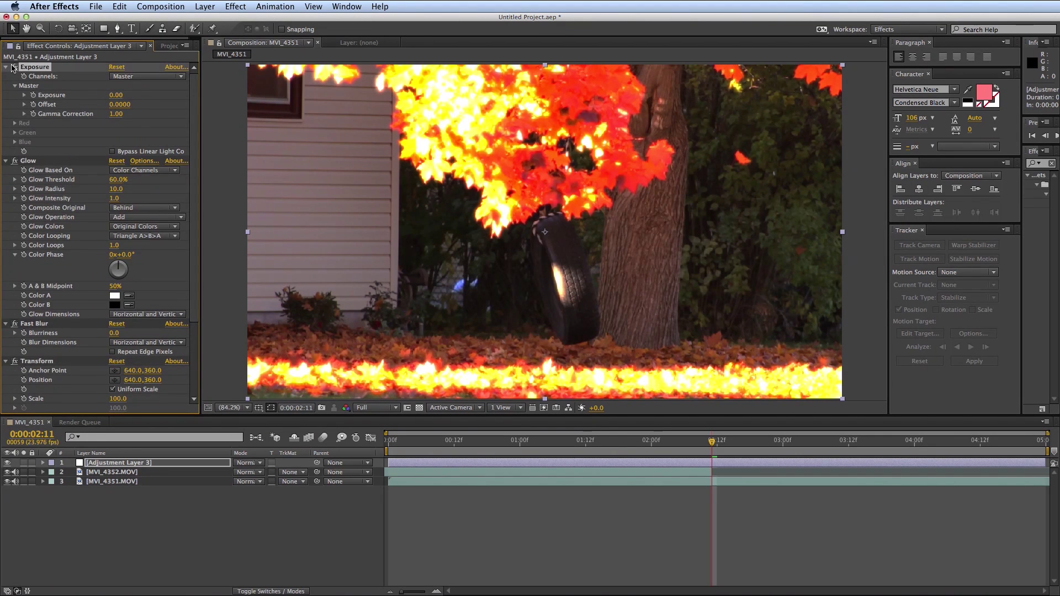
click(6, 67)
click(6, 86)
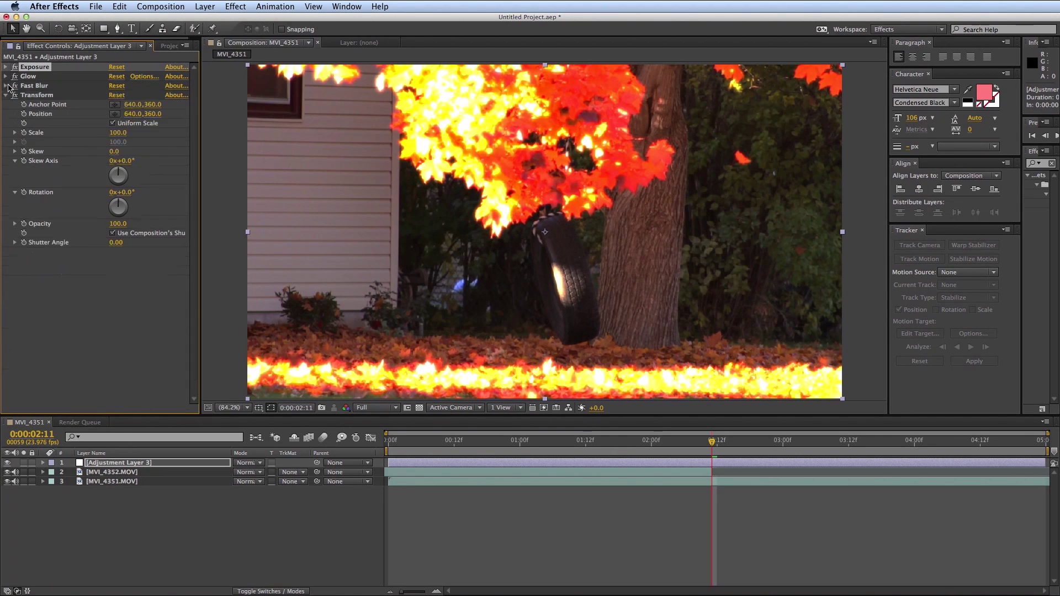
click(8, 96)
click(75, 147)
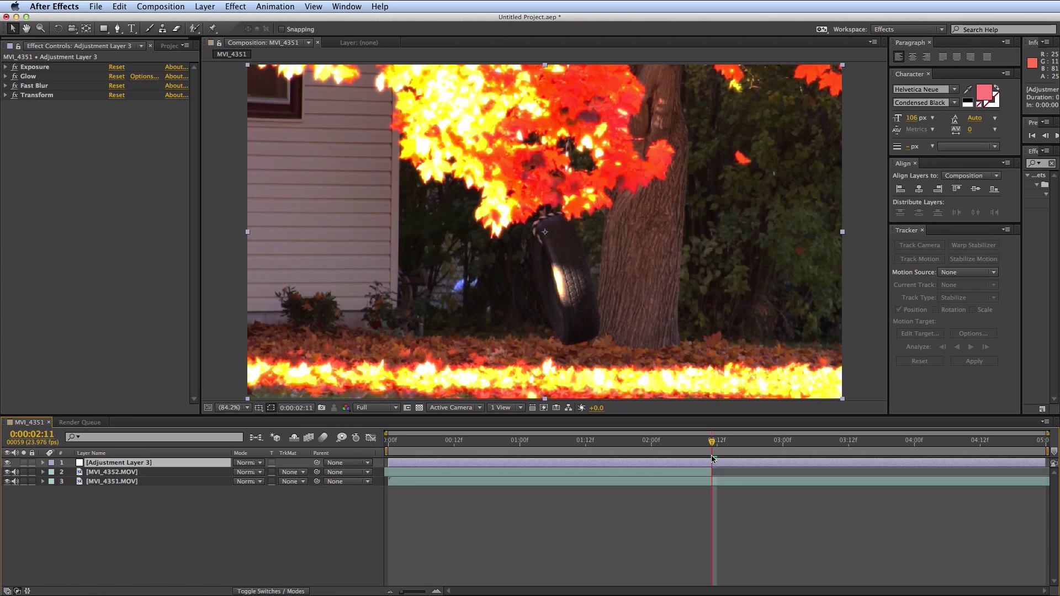
- Step back toward the cut and expand the Exposure and Glow settings
key(Page_Up)
key(Page_Up)
key(Page_Up)
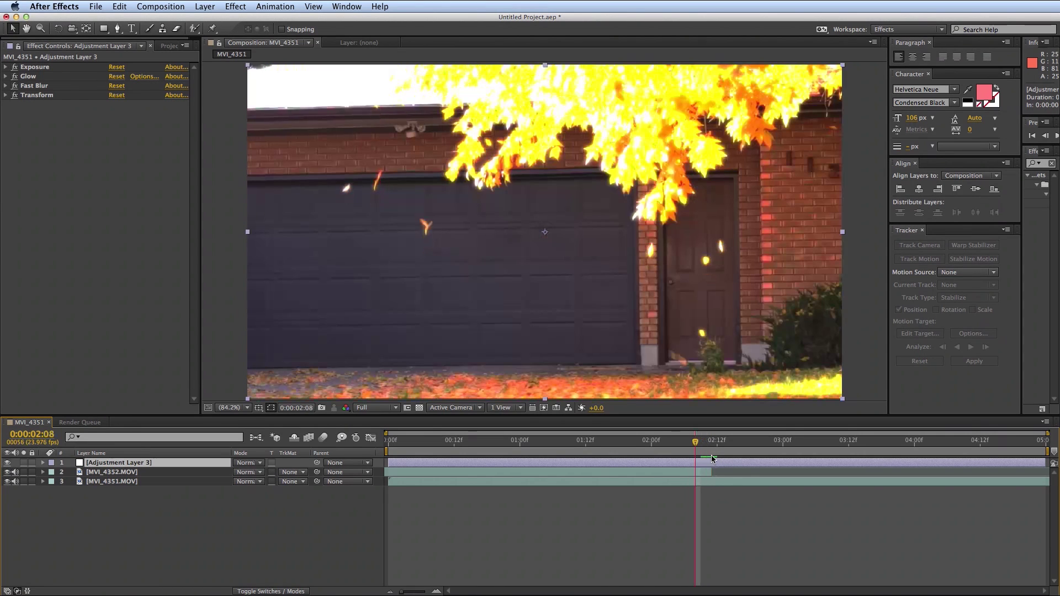
key(Page_Up)
key(Page_Up)
key(Page_Up)
key(Page_Up)
key(Page_Up)
key(Page_Up)
key(Page_Up)
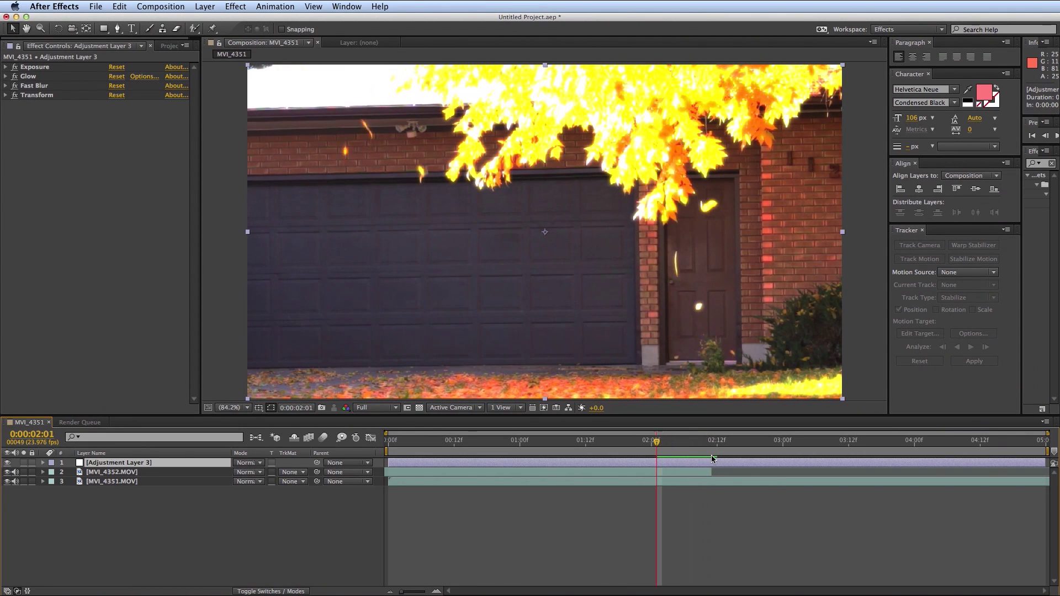
click(16, 69)
click(6, 66)
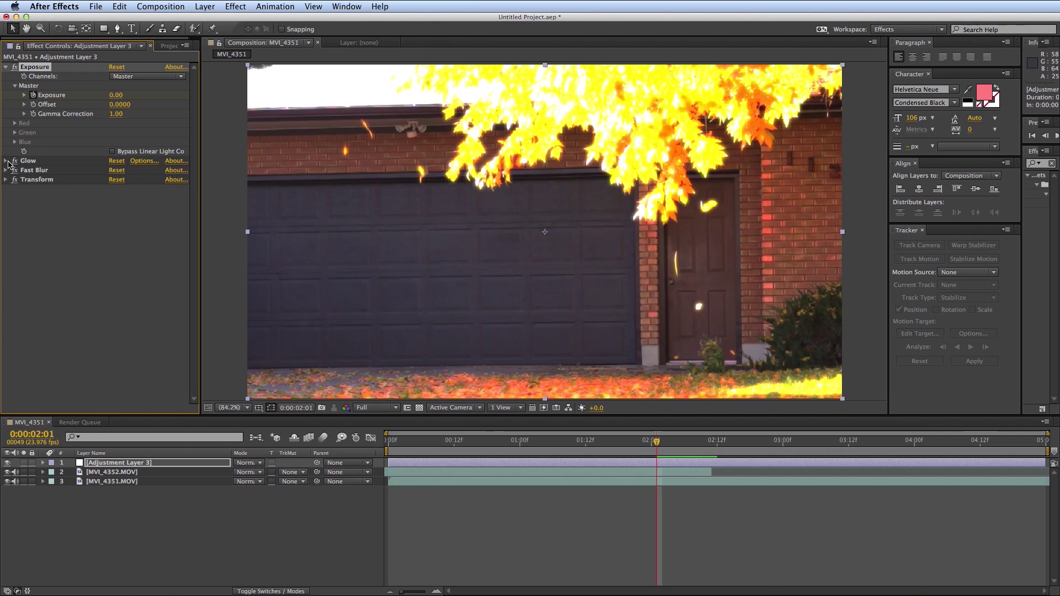
click(7, 160)
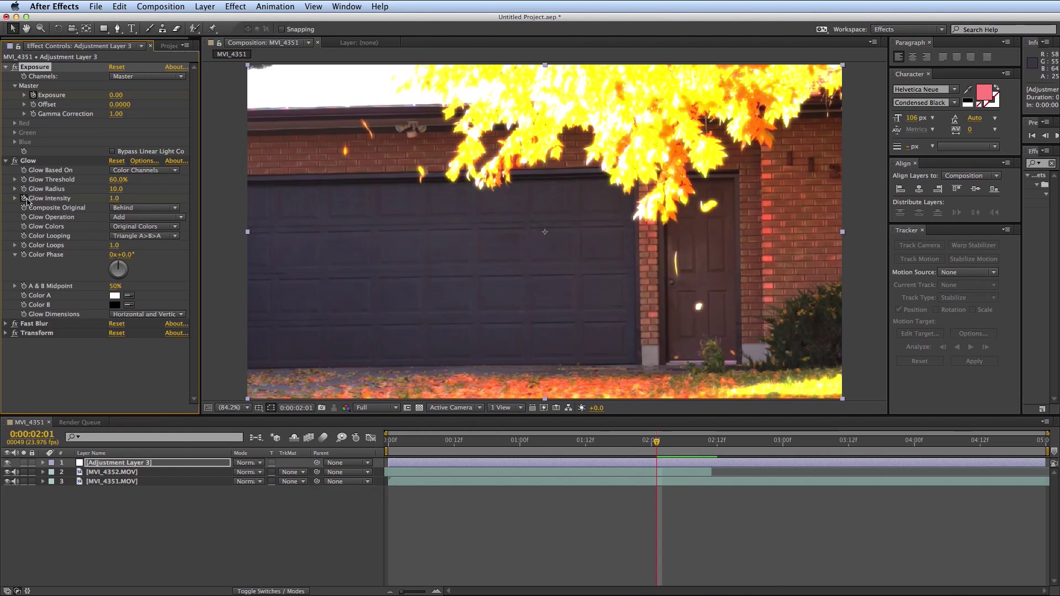
key(Down)
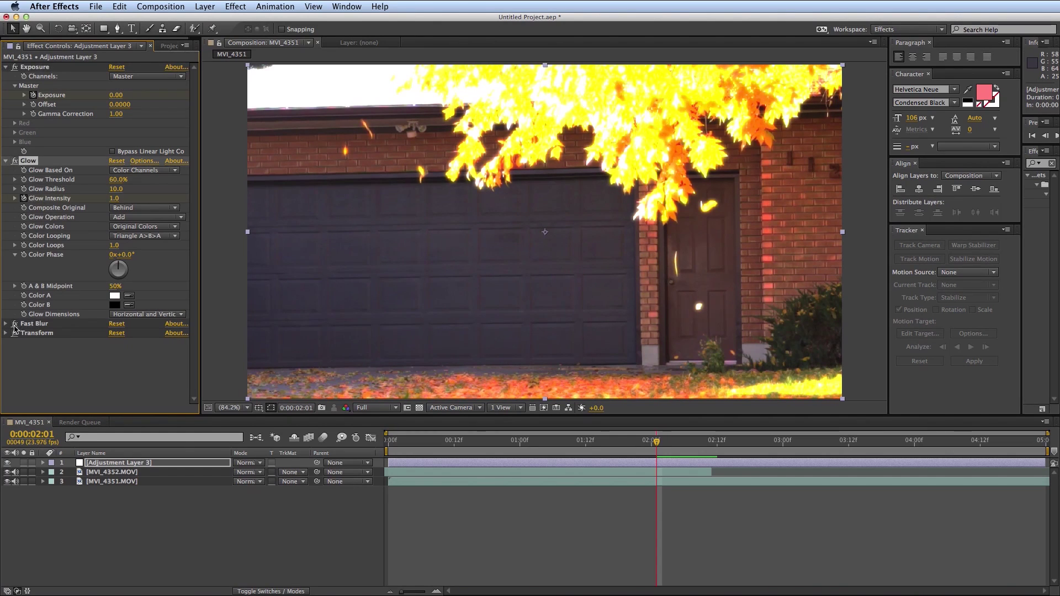
- Enable Fast Blur's Repeat Edge Pixels, expand Transform, and preview across the cut
click(8, 323)
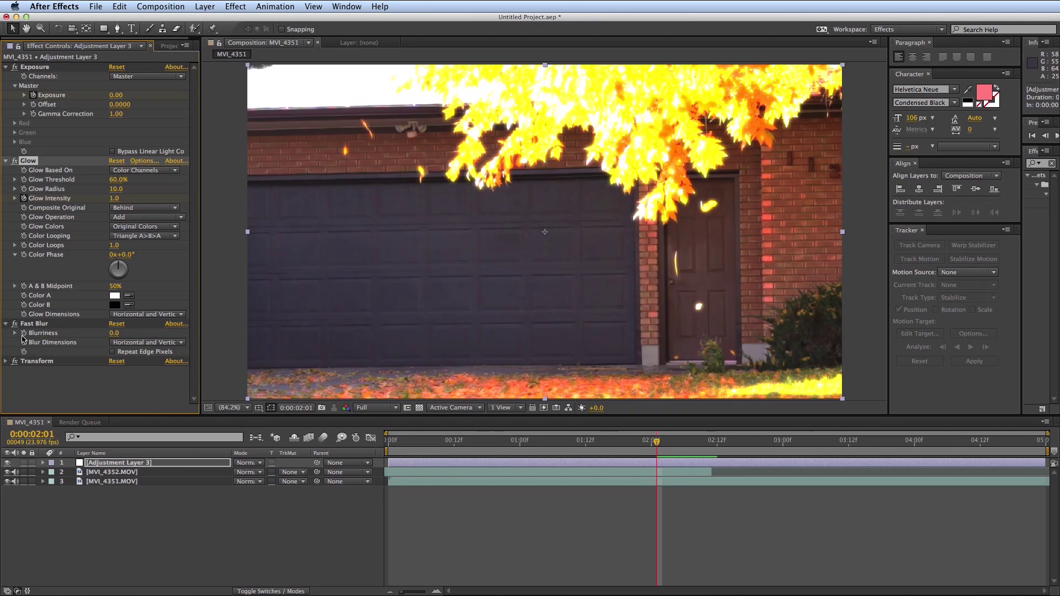
key(Down)
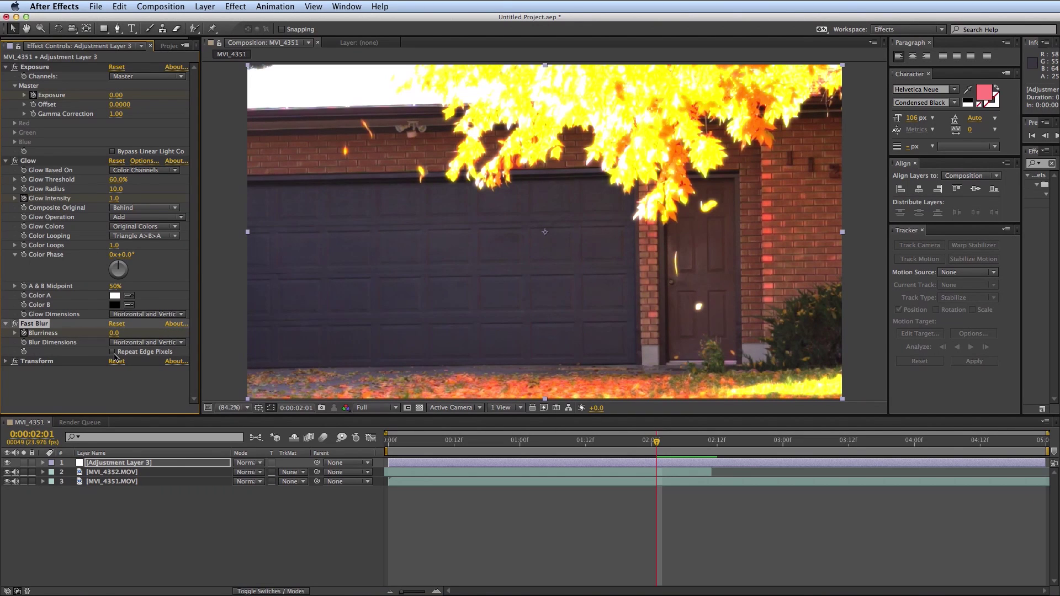
click(114, 352)
click(7, 362)
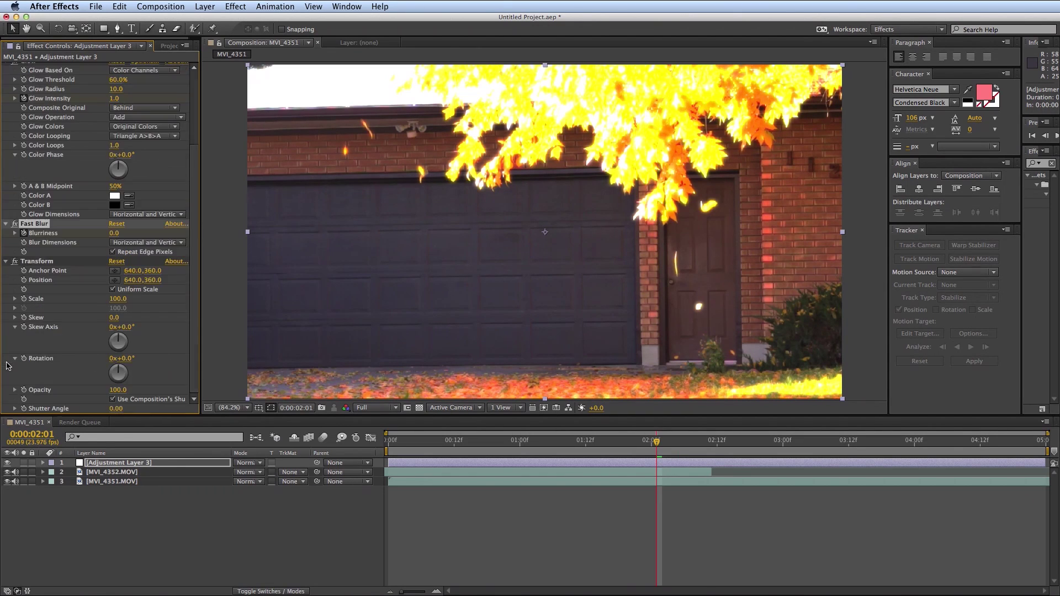
click(33, 299)
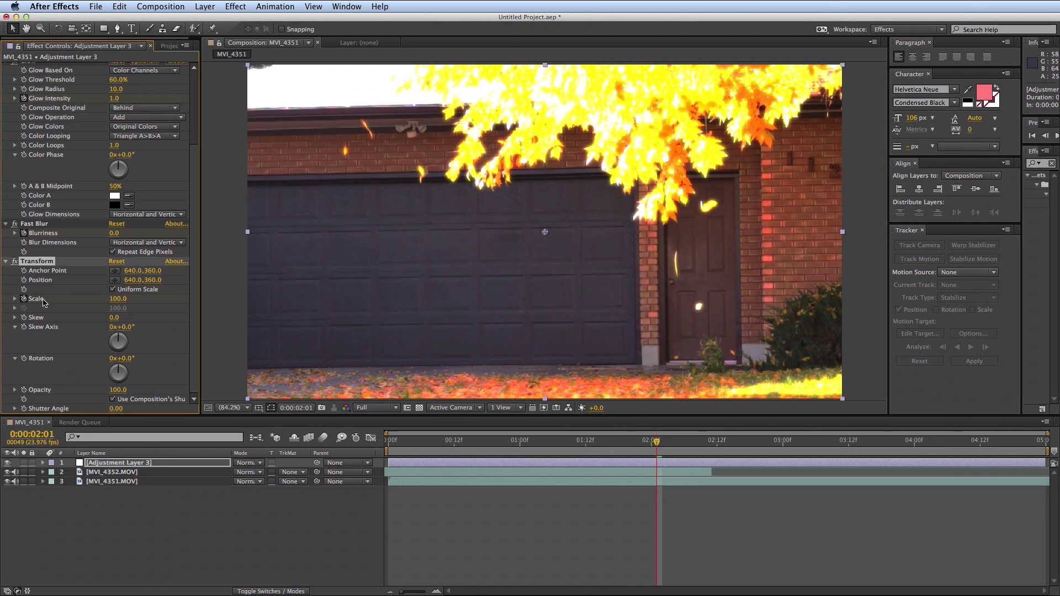
click(657, 443)
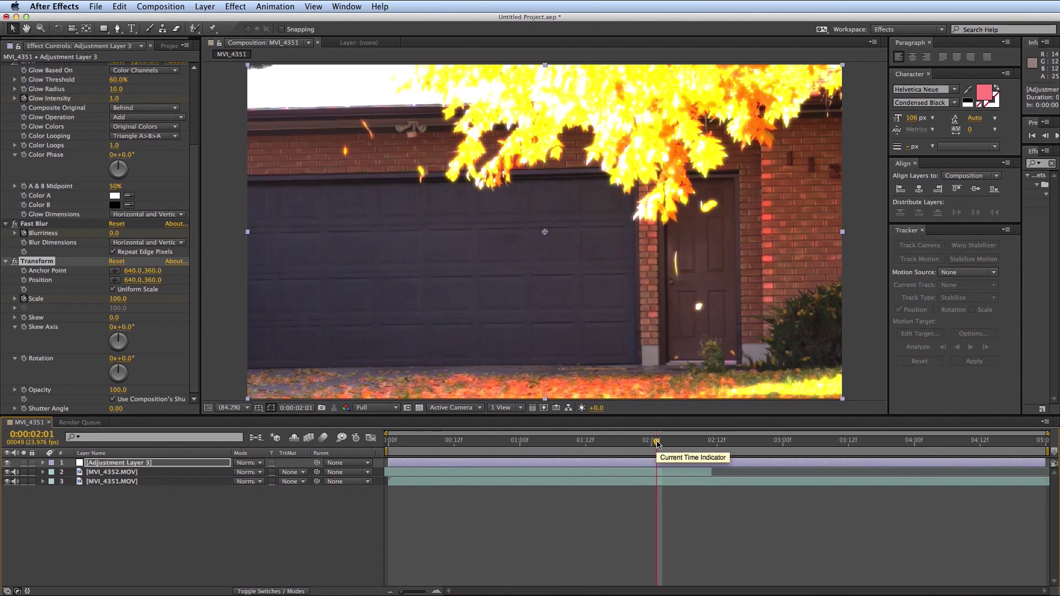
key(space)
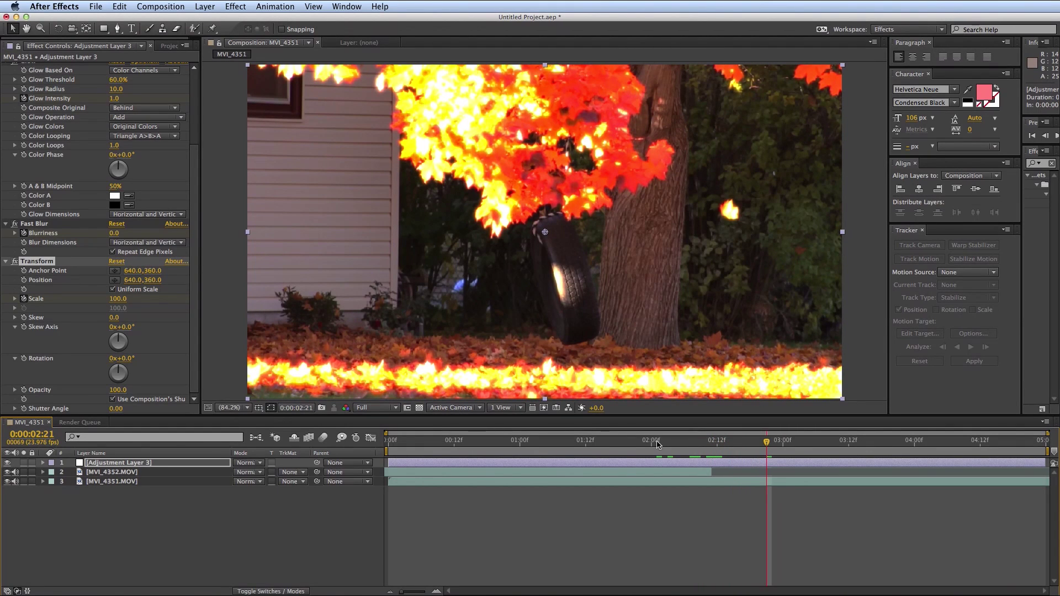
- Reveal only the keyframed properties of the adjustment layer's four effects
click(44, 463)
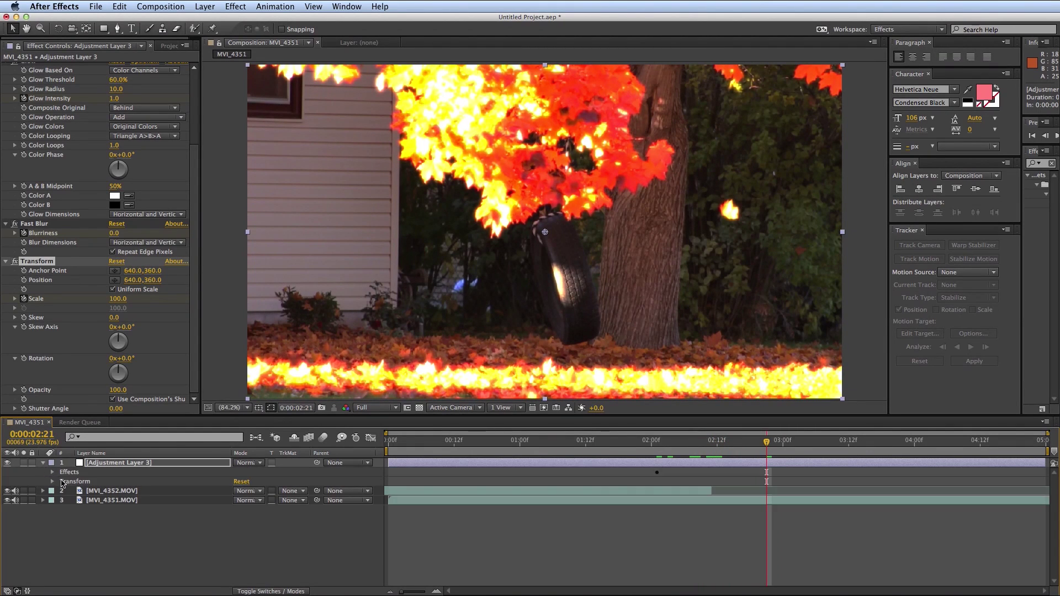
click(53, 472)
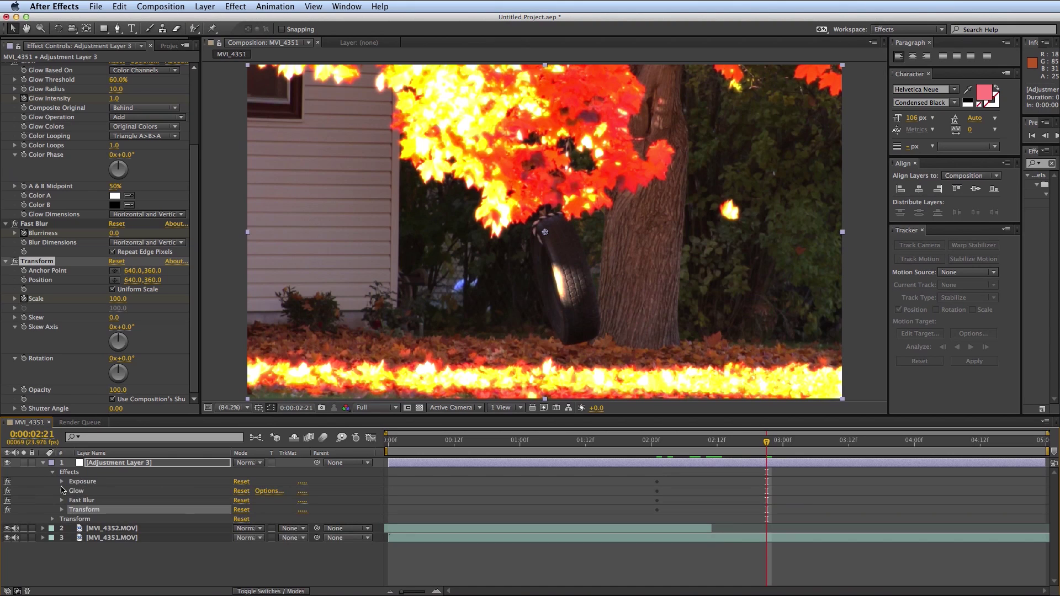
click(70, 483)
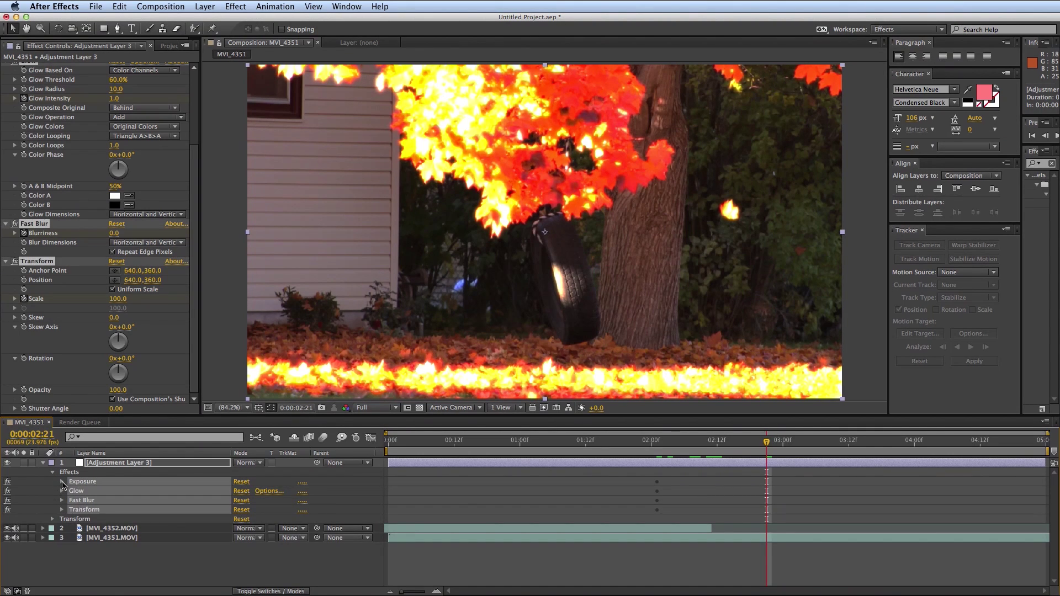
key(u)
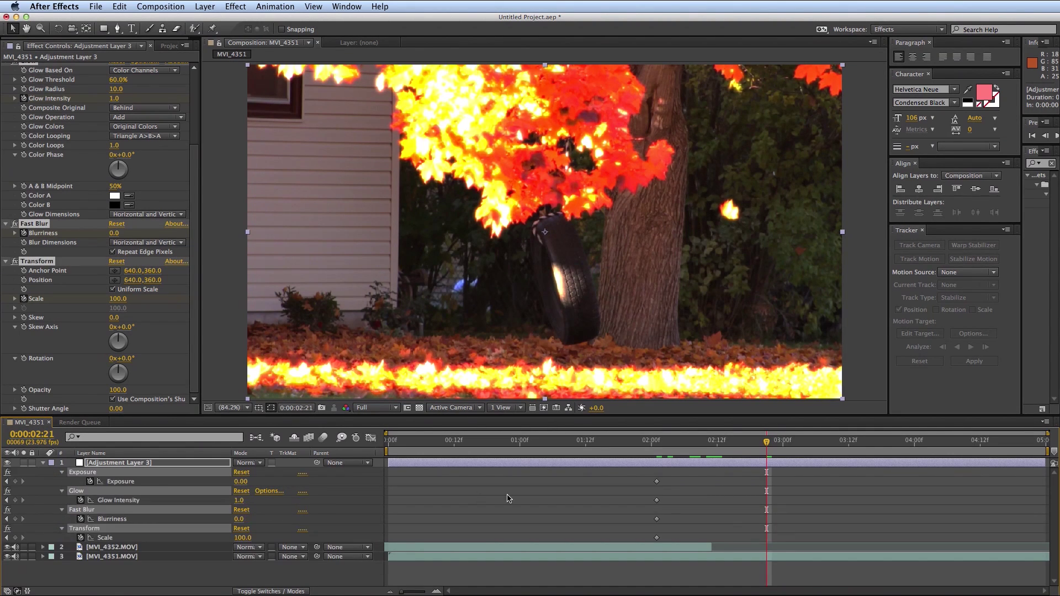
click(677, 538)
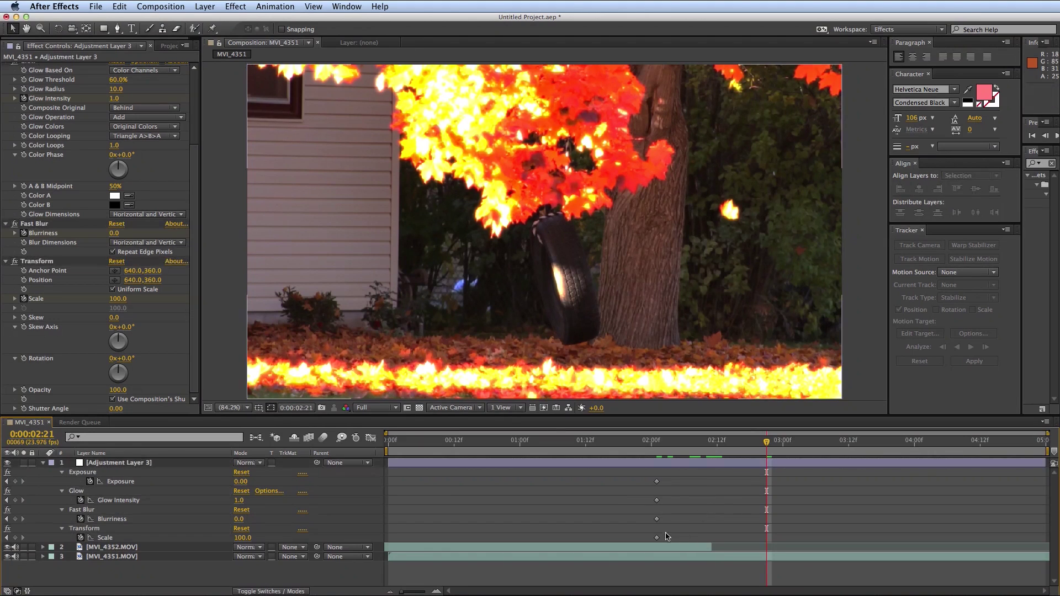
- Copy the 0:00:02:01 keyframes to 0:00:02:21, then move to 0:00:02:11
drag(676, 540, 653, 479)
key(super+c)
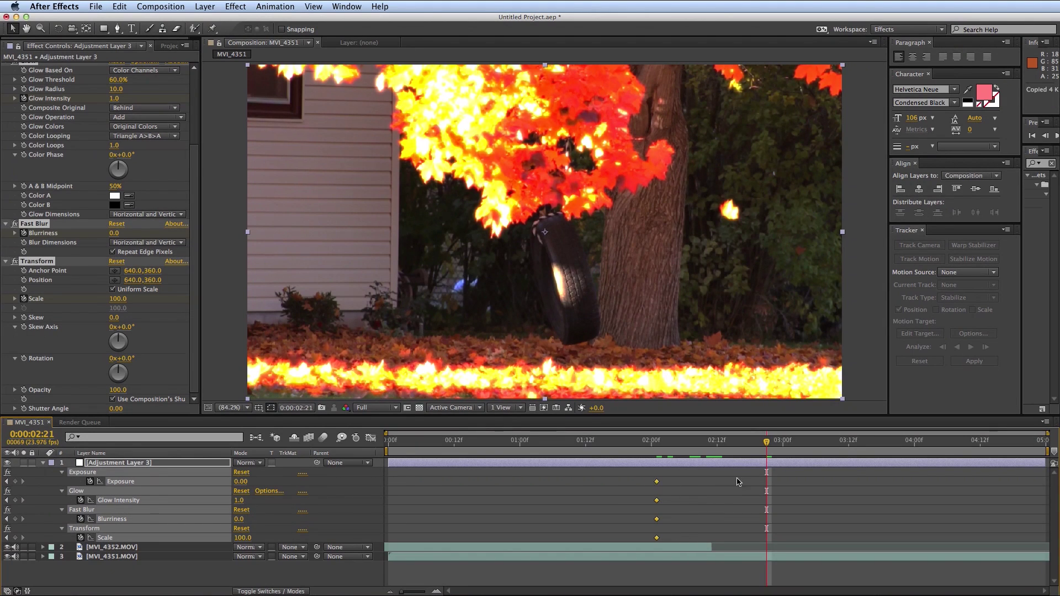
key(super+v)
drag(767, 445, 712, 445)
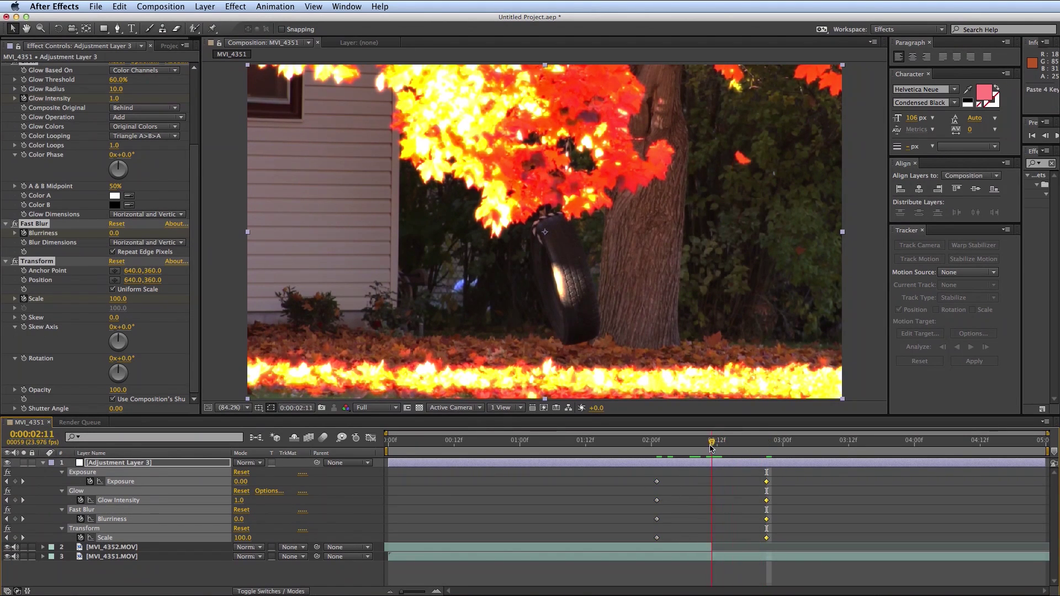
click(621, 503)
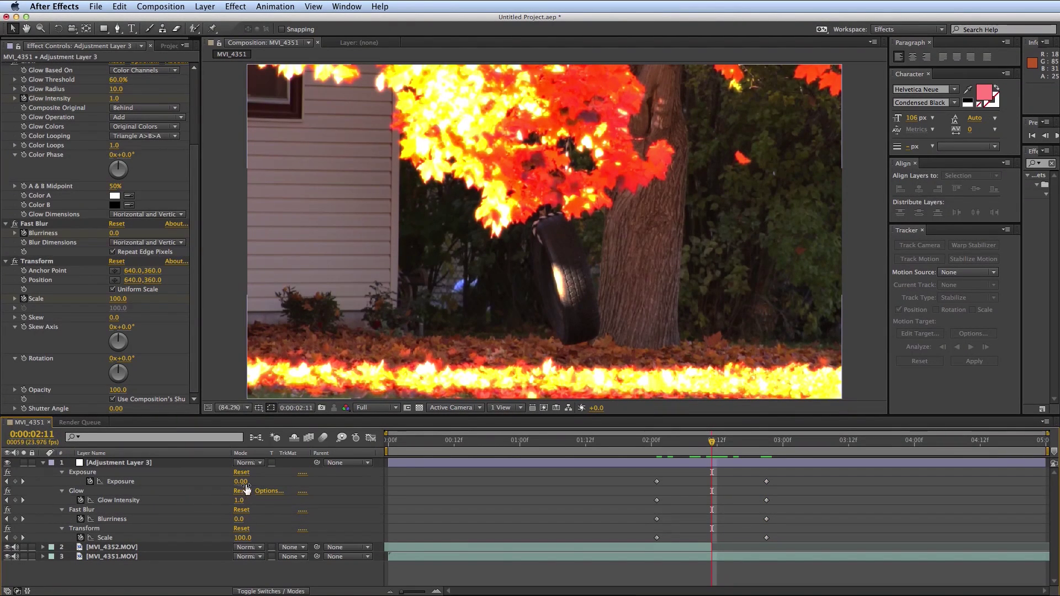
- Set Exposure to 4 at 0:00:02:11, adding a midpoint keyframe
drag(241, 481, 281, 482)
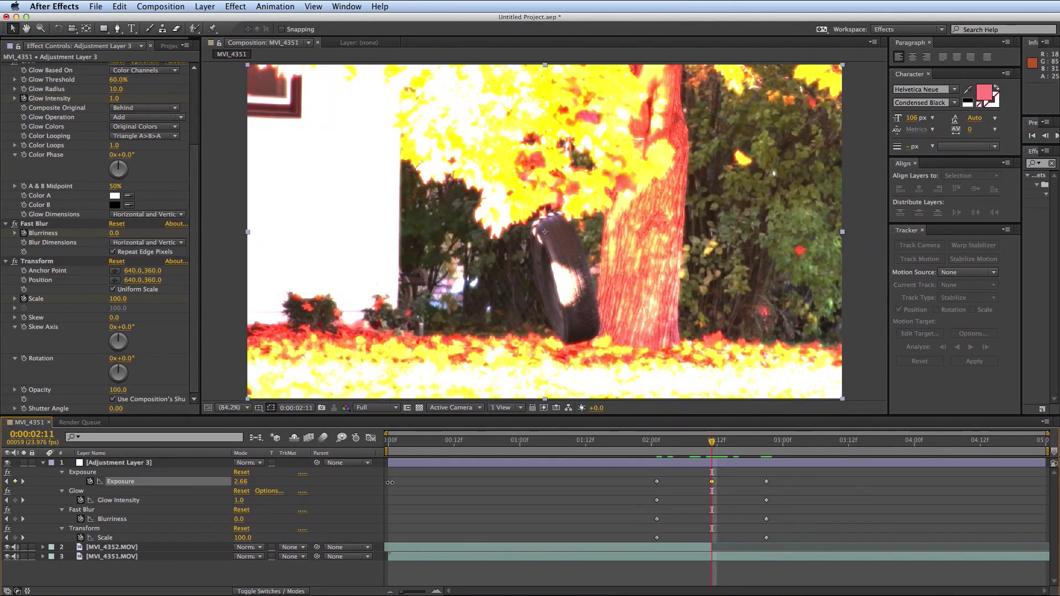
drag(282, 481, 245, 481)
click(246, 481)
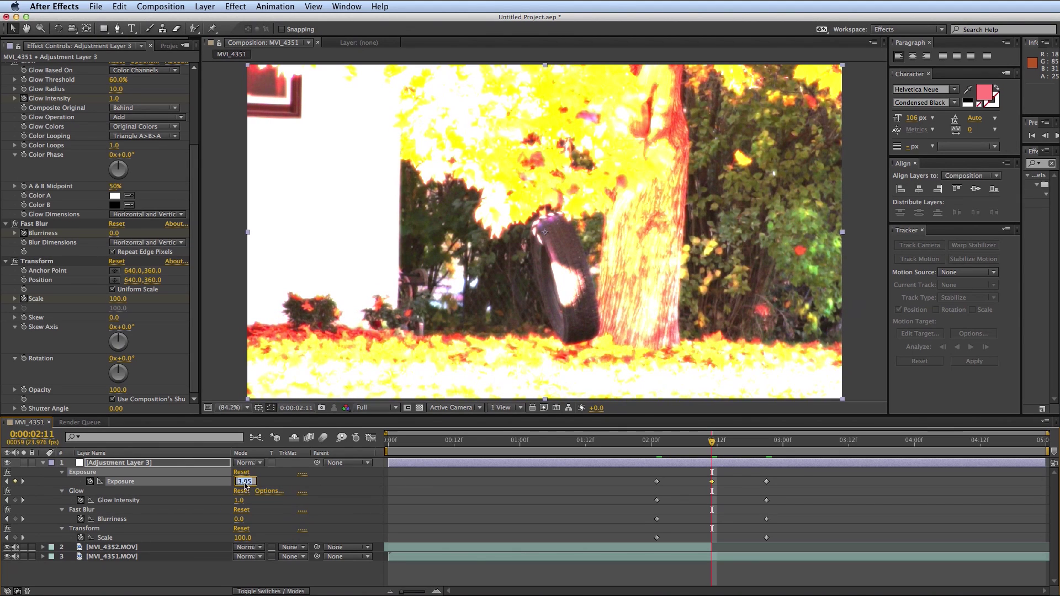
text(4)
key(Return)
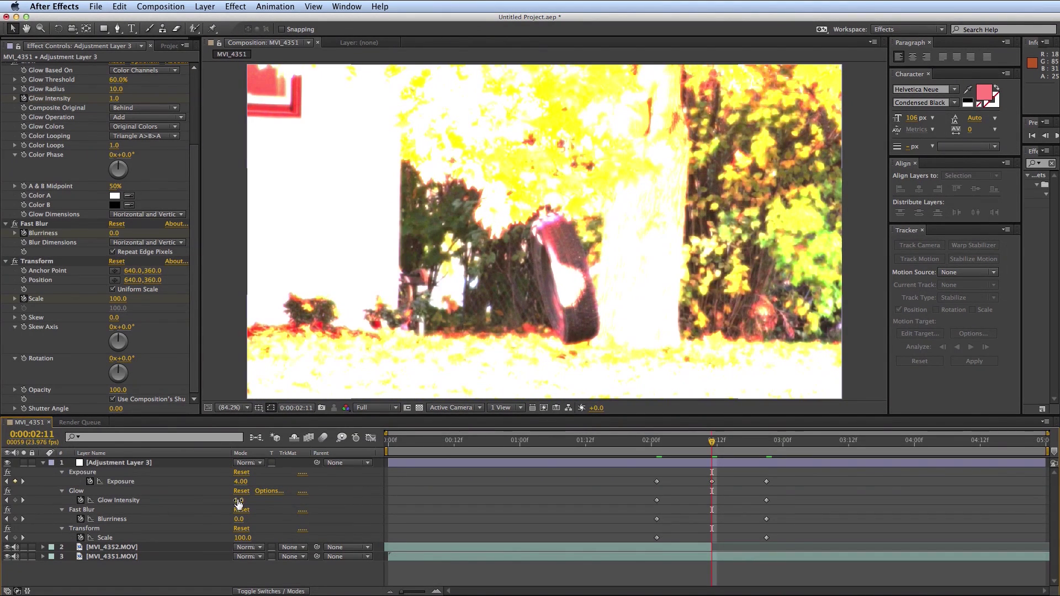
- Keyframe Glow Intensity at the midpoint and set it to 0 at 02:01 and 02:21
click(16, 501)
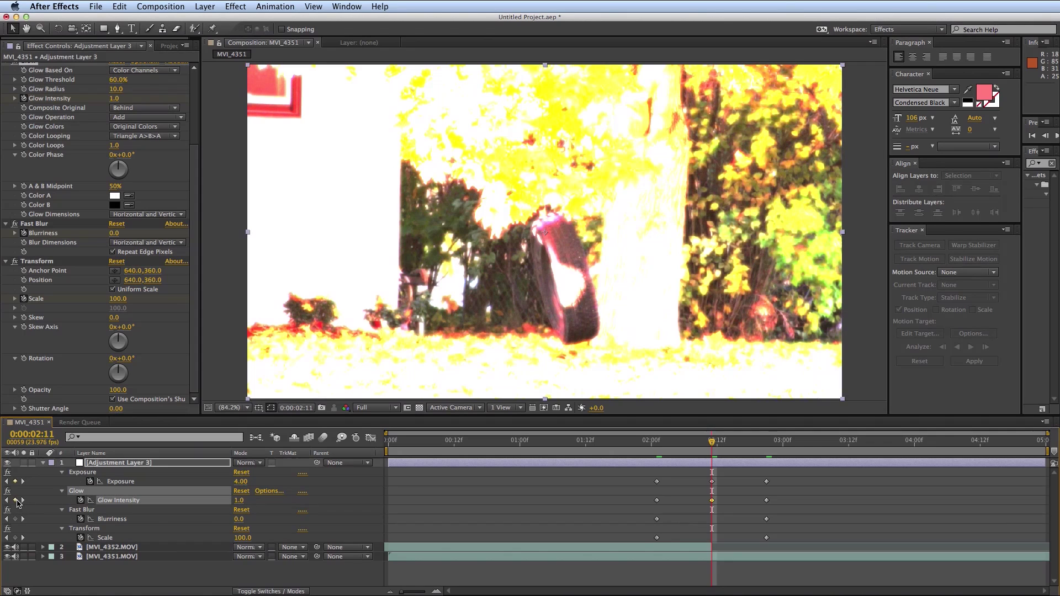
key(j)
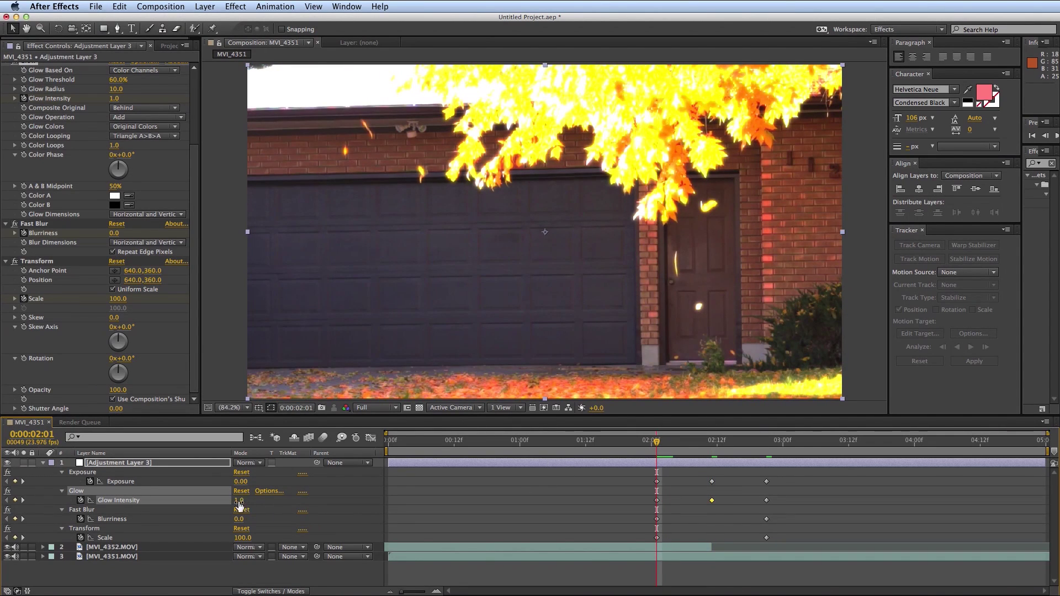
click(240, 501)
key(Return)
key(k)
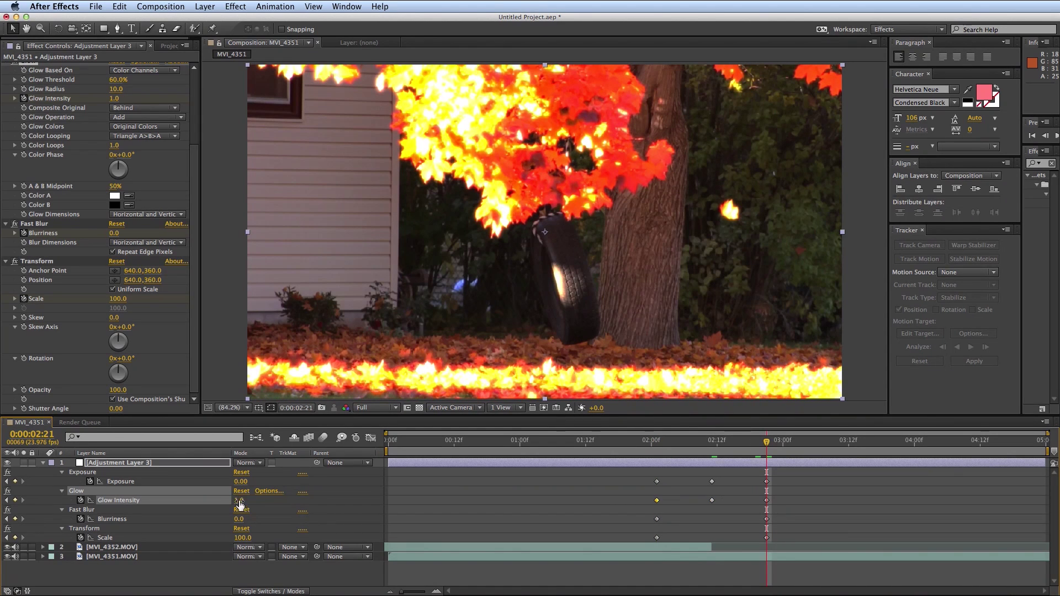
click(239, 501)
key(Return)
key(j)
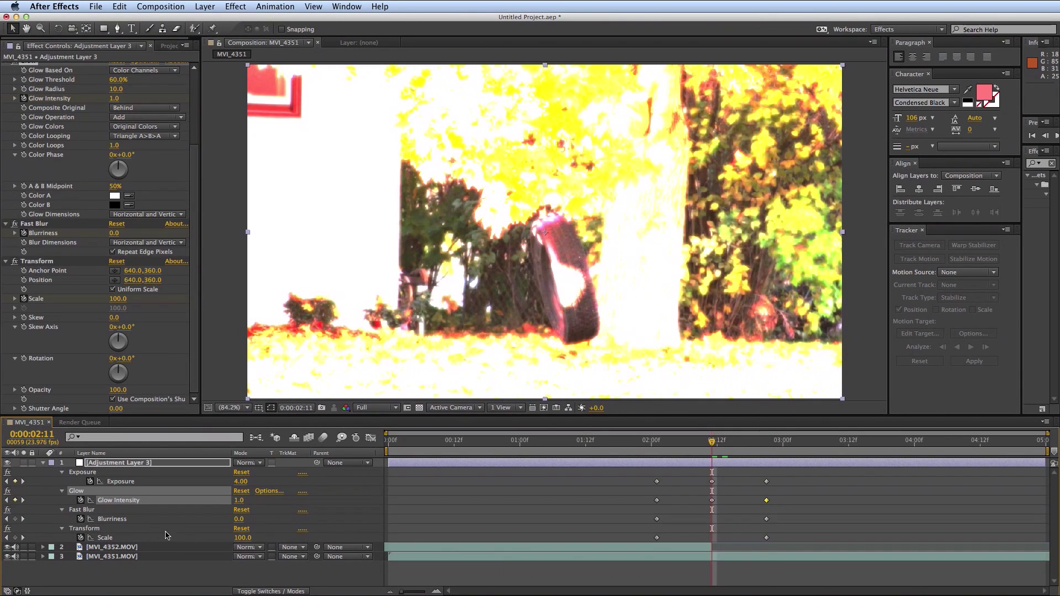
- Set midpoint Blurriness to 50 and Scale to 110
click(240, 519)
click(245, 539)
text(110)
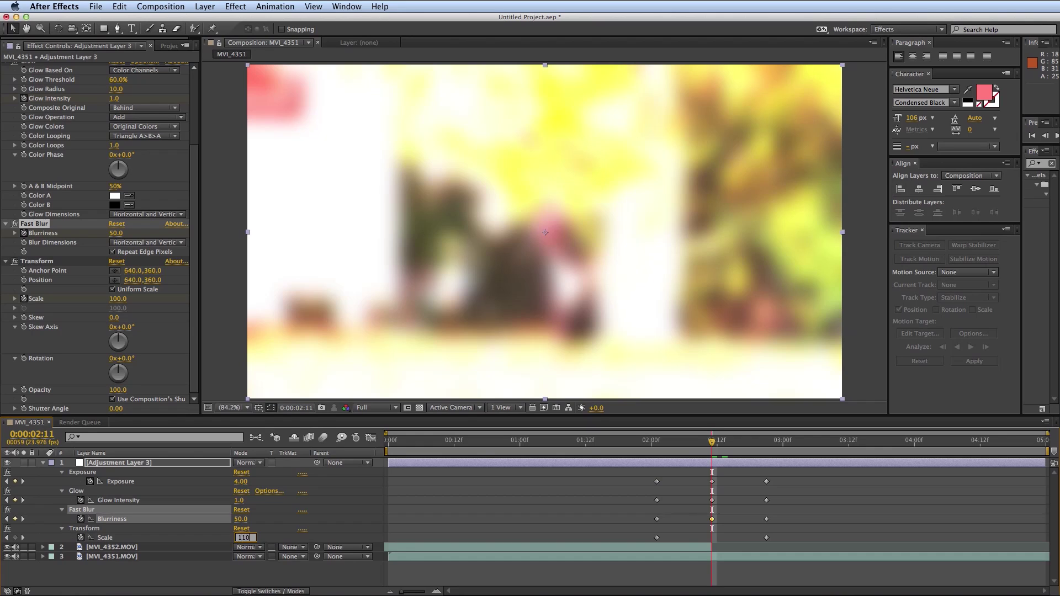
click(540, 527)
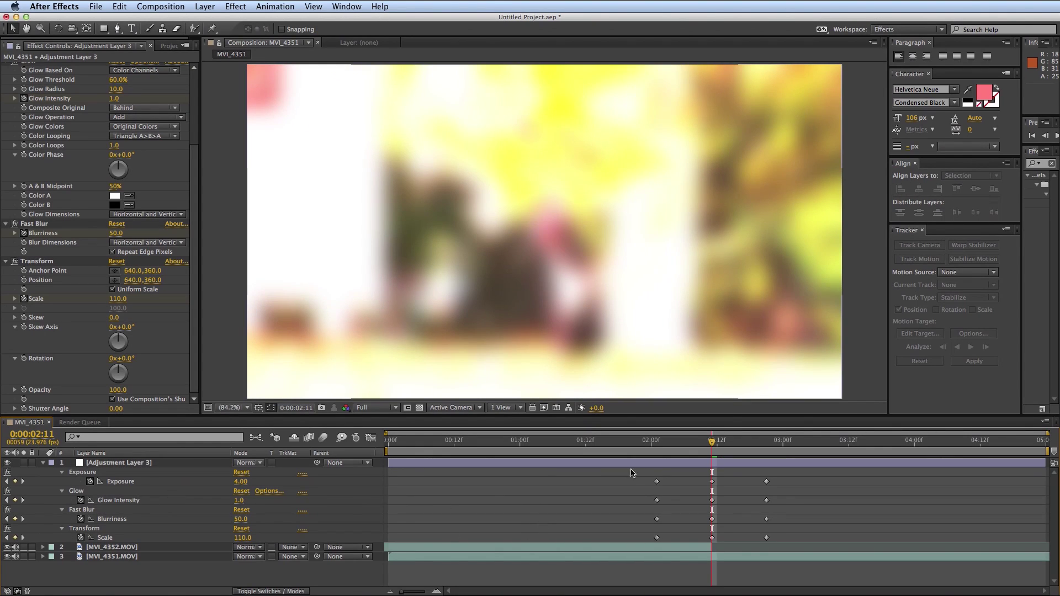
- Set Glow Threshold to 20.4% and Glow Radius to 200, then return to 0:00:01:16
click(153, 502)
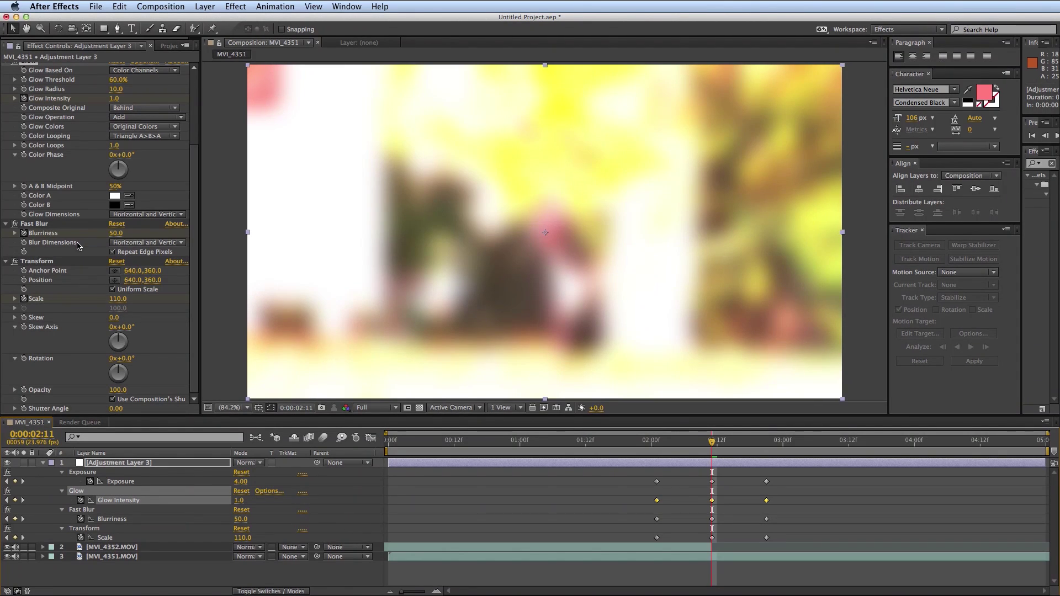
scroll(78, 246, up, 4)
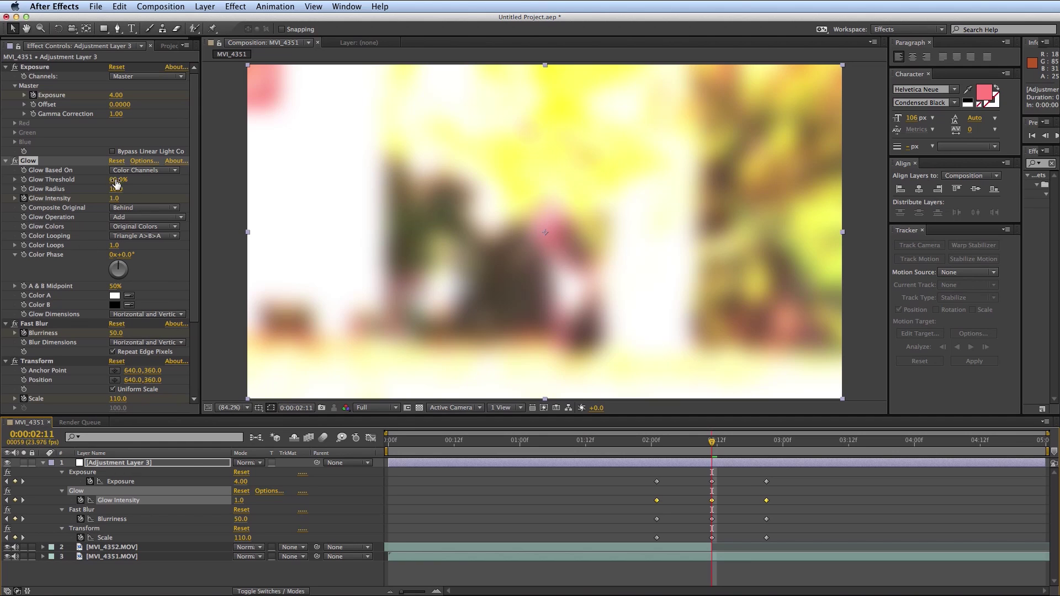
drag(118, 179, 35, 178)
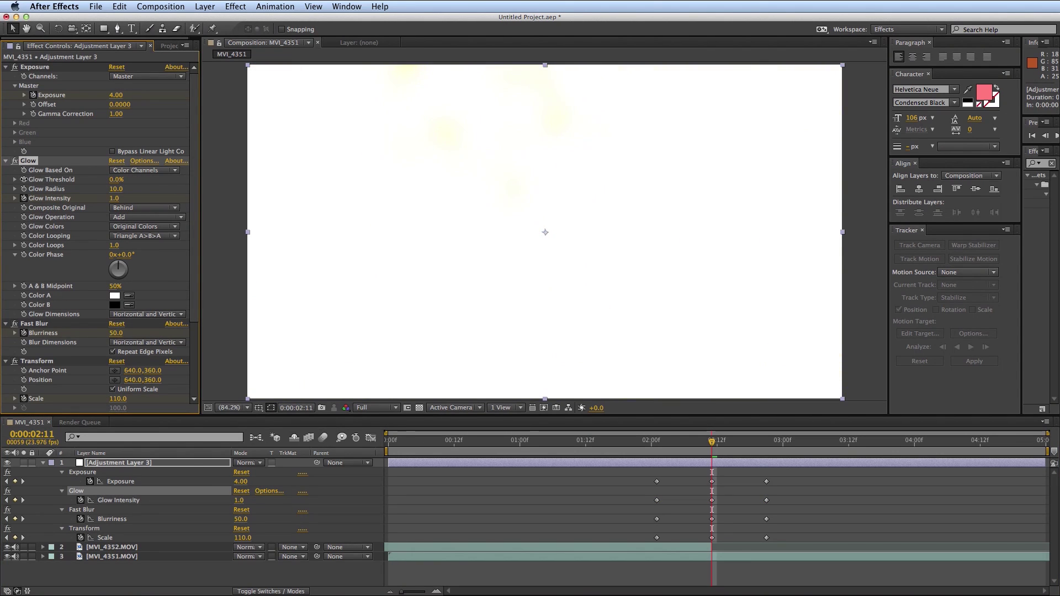
mouse_move(115, 189)
mouse_down()
mouse_move(184, 192)
mouse_move(135, 179)
mouse_move(162, 189)
mouse_up()
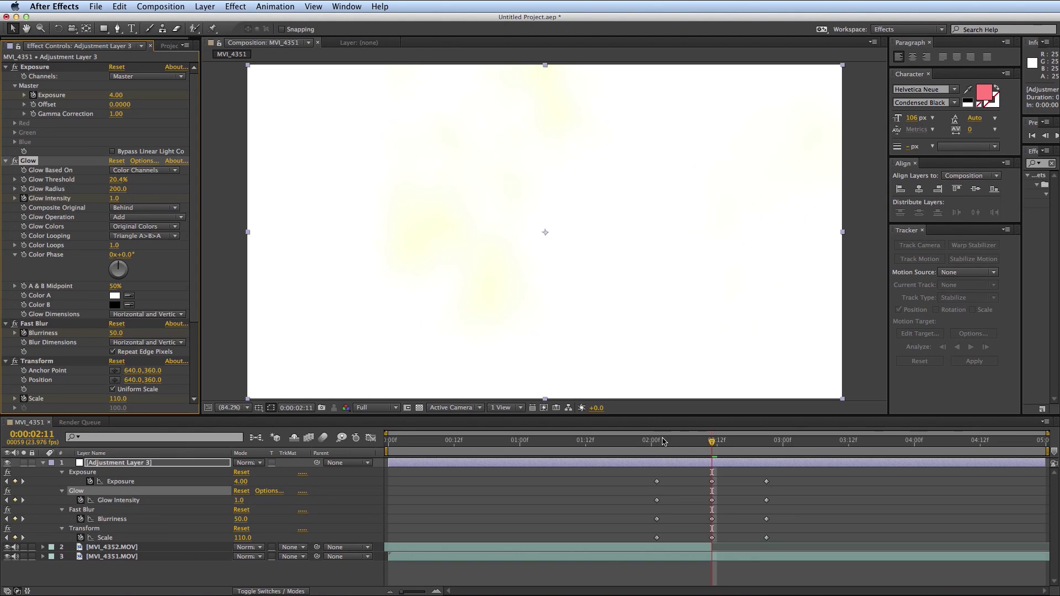
drag(663, 441, 607, 442)
- Preview the flash transition several times from the garage shot
key(space)
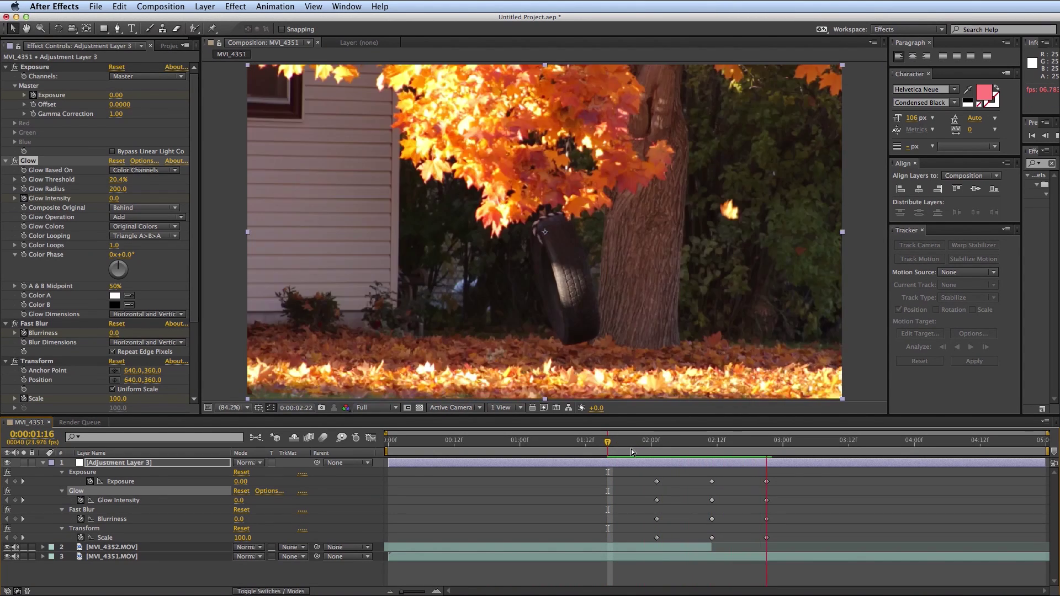
click(624, 441)
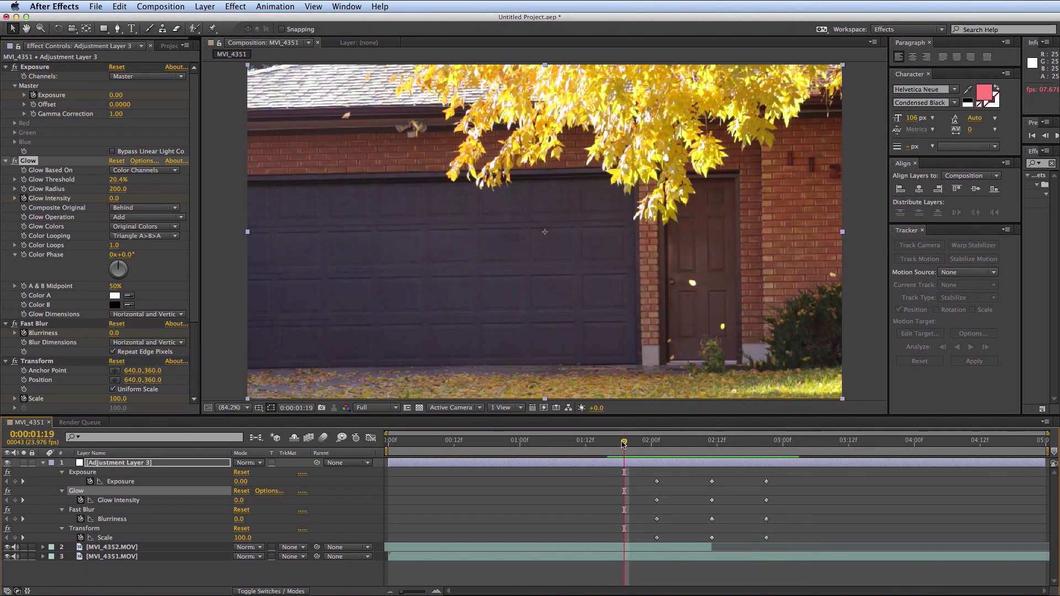
key(space)
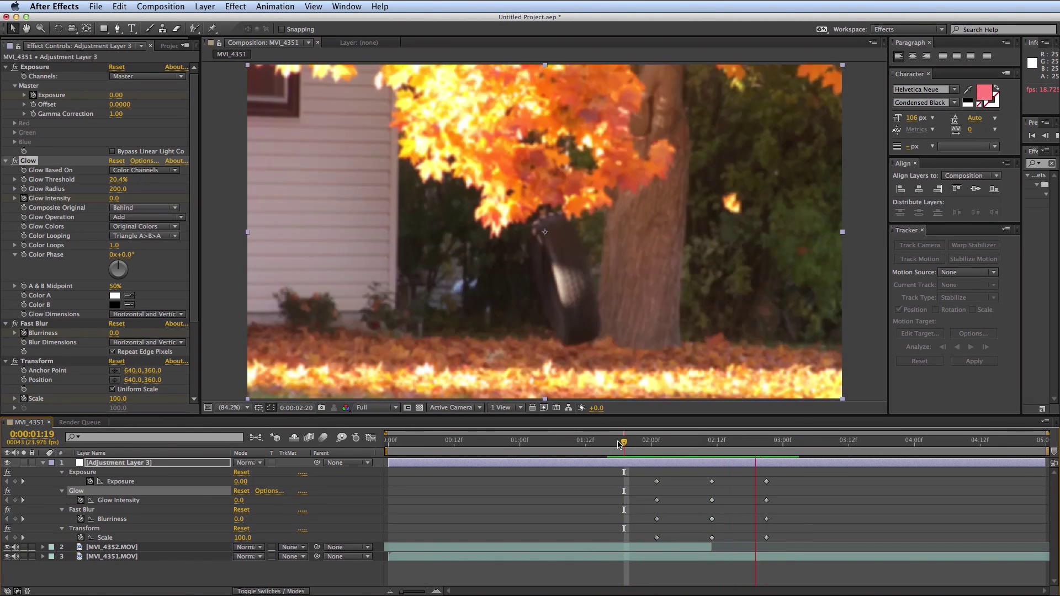
click(619, 444)
key(space)
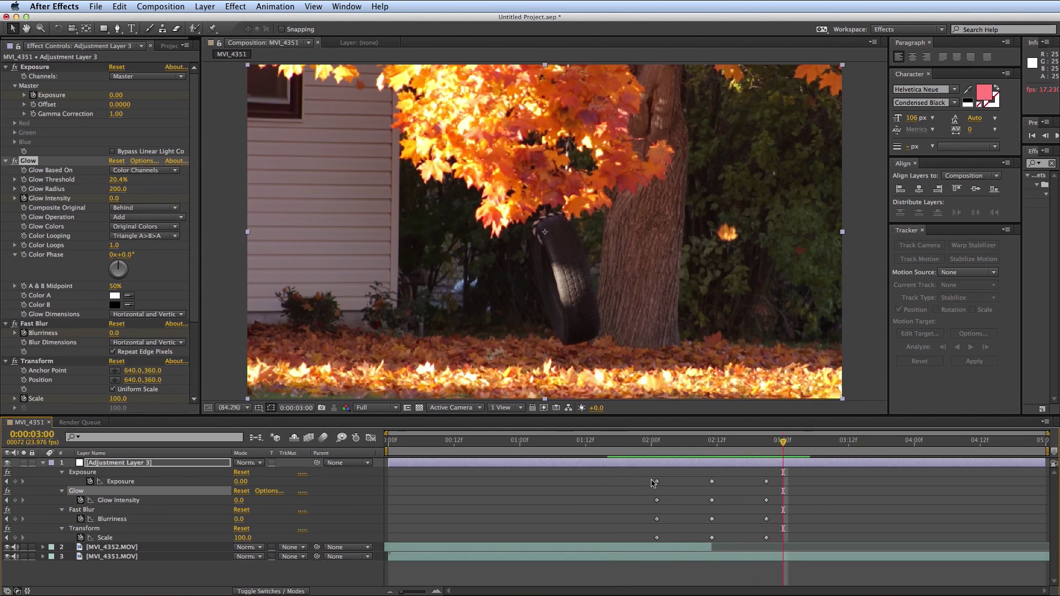
- Drag the first and last keyframe columns inward toward the middle keyframes
drag(653, 474, 662, 545)
drag(657, 485, 680, 485)
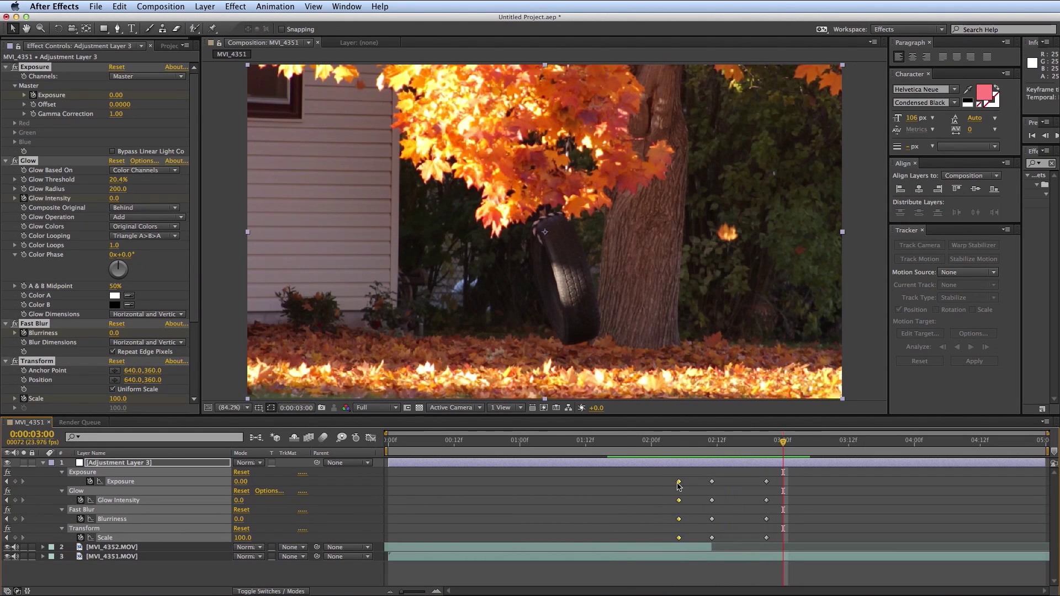
drag(757, 474, 776, 550)
drag(767, 500, 745, 501)
- Preview the shortened flash and collapse the adjustment layer's effect properties
click(619, 447)
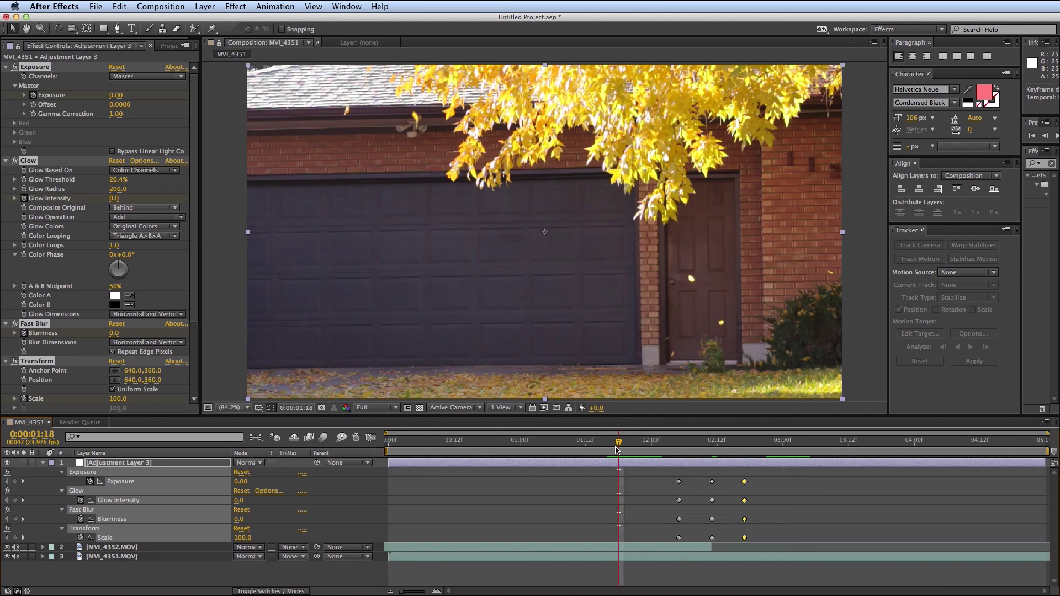
key(space)
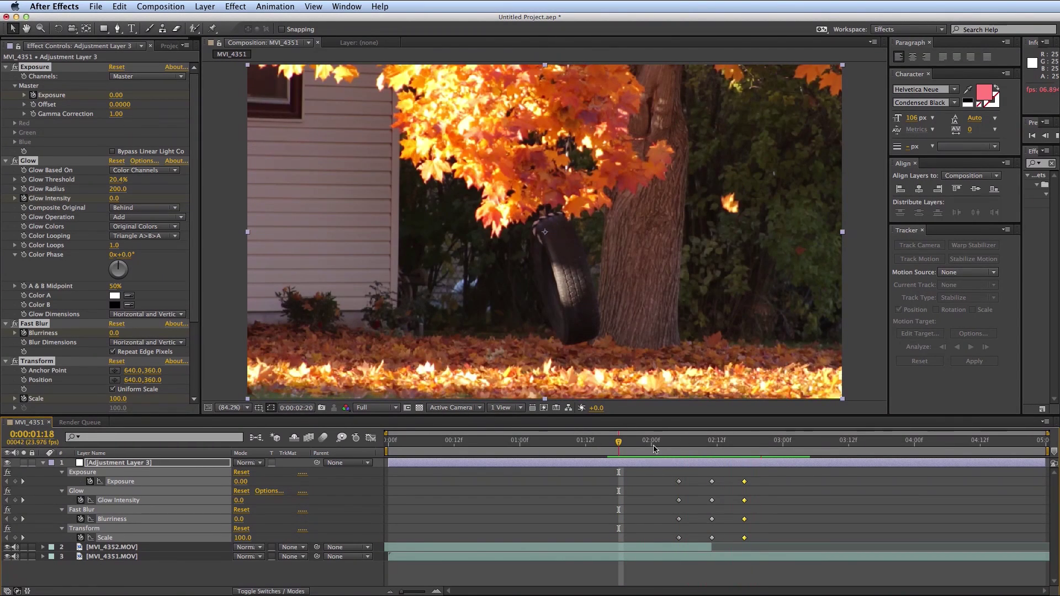
click(653, 448)
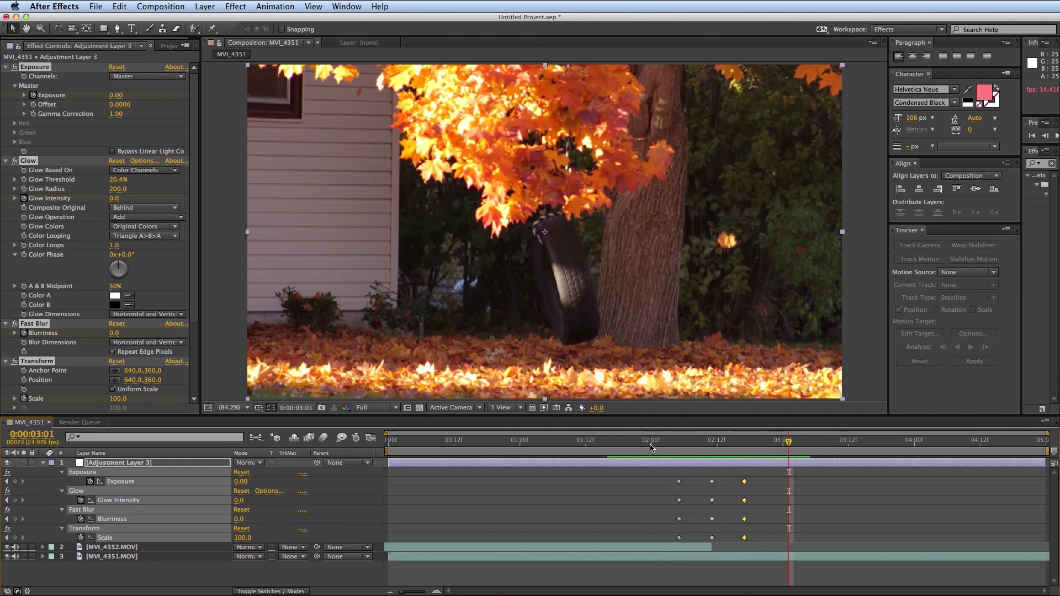
click(44, 462)
click(141, 472)
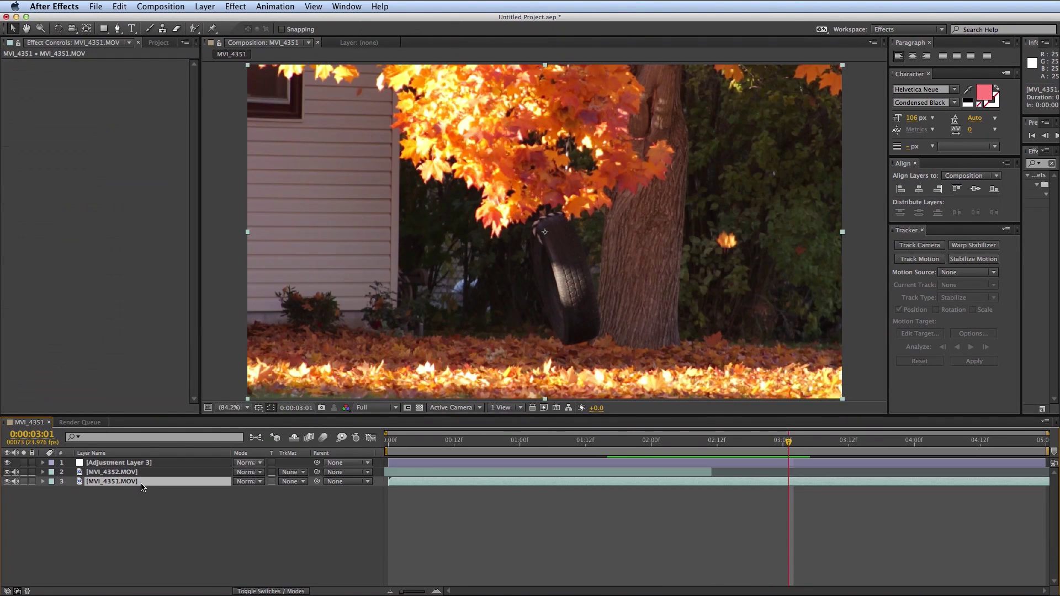
- Delete Adjustment Layer 3 and widen the Effects & Presets panel
click(116, 462)
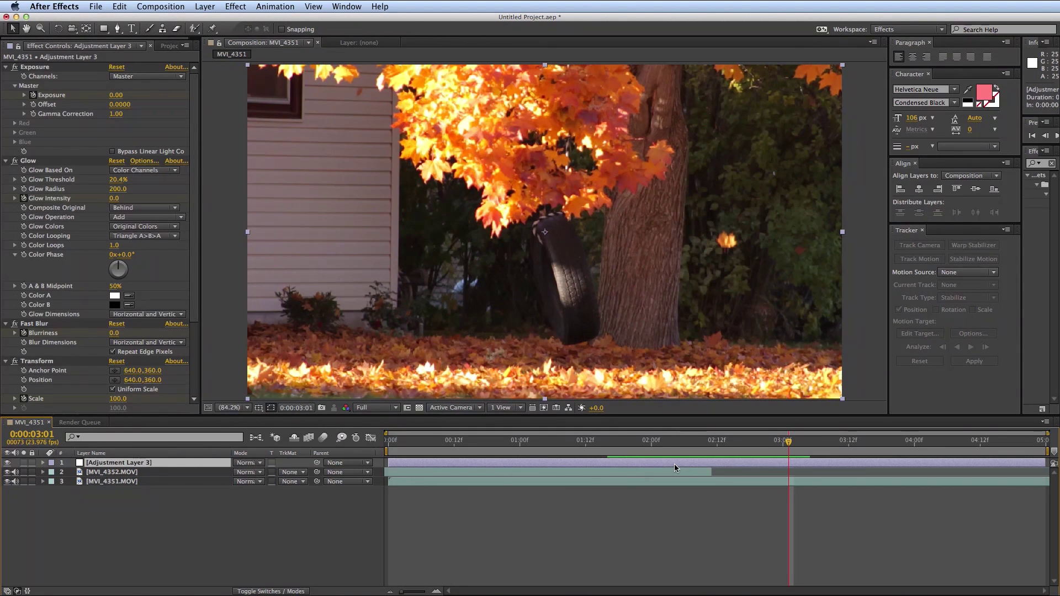
key(Delete)
click(713, 441)
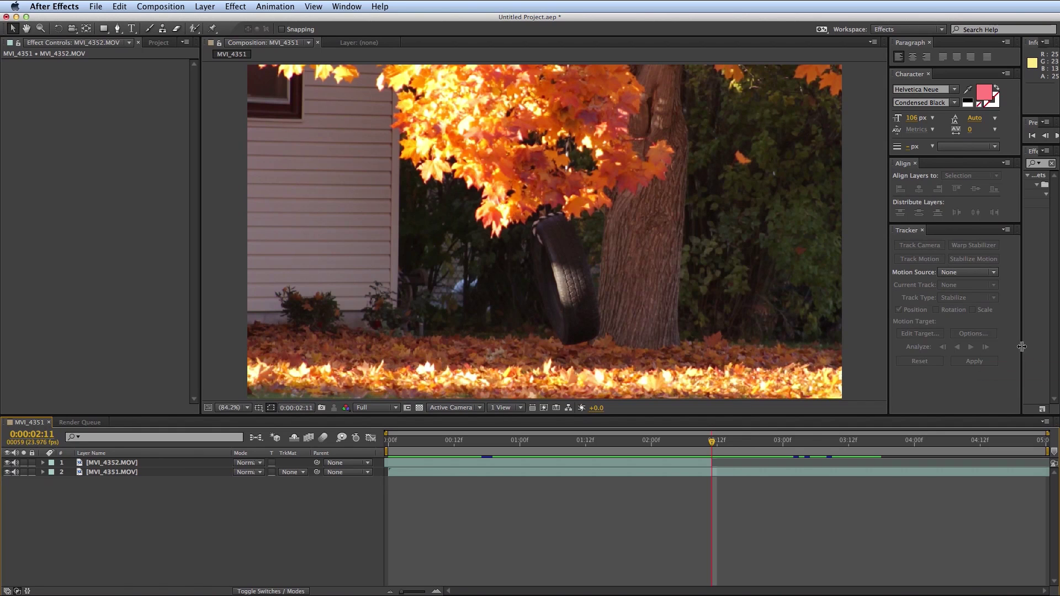
drag(1023, 346, 923, 346)
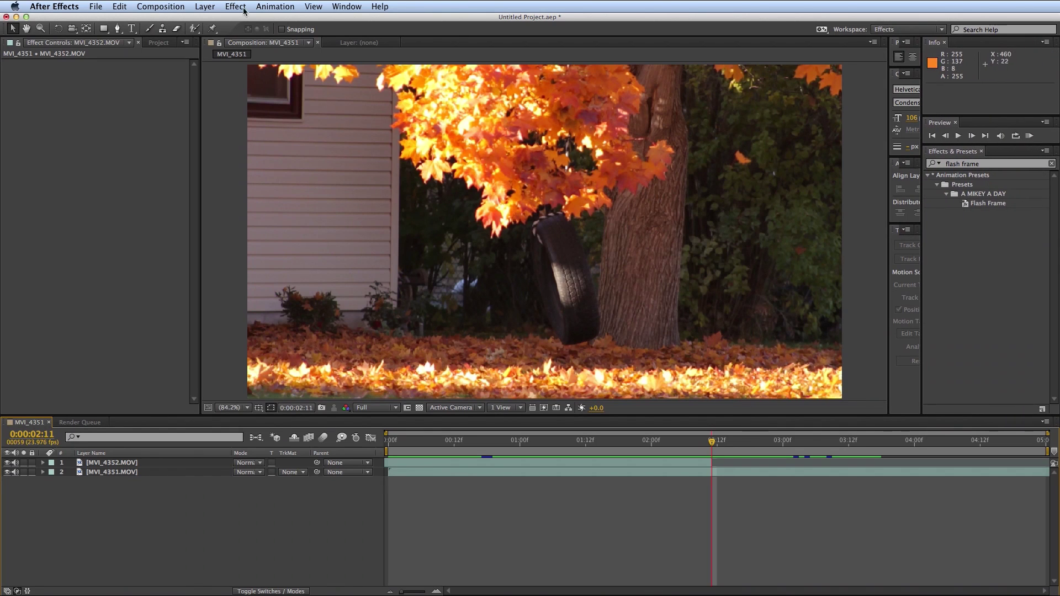
- Add a new Adjustment Layer 4 and step back a few frames before the cut
click(205, 7)
mouse_move(210, 19)
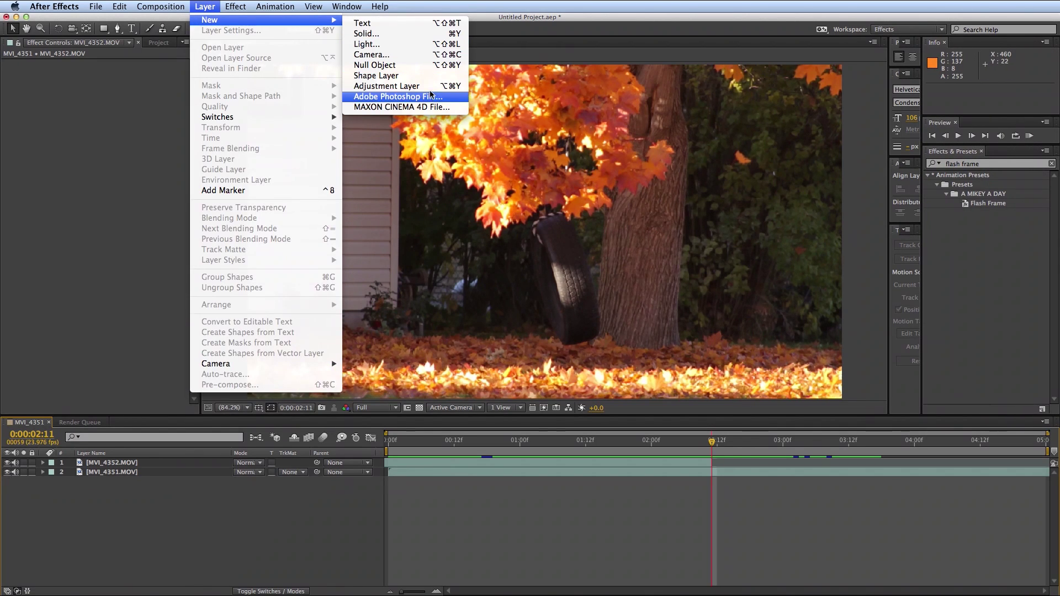
click(418, 86)
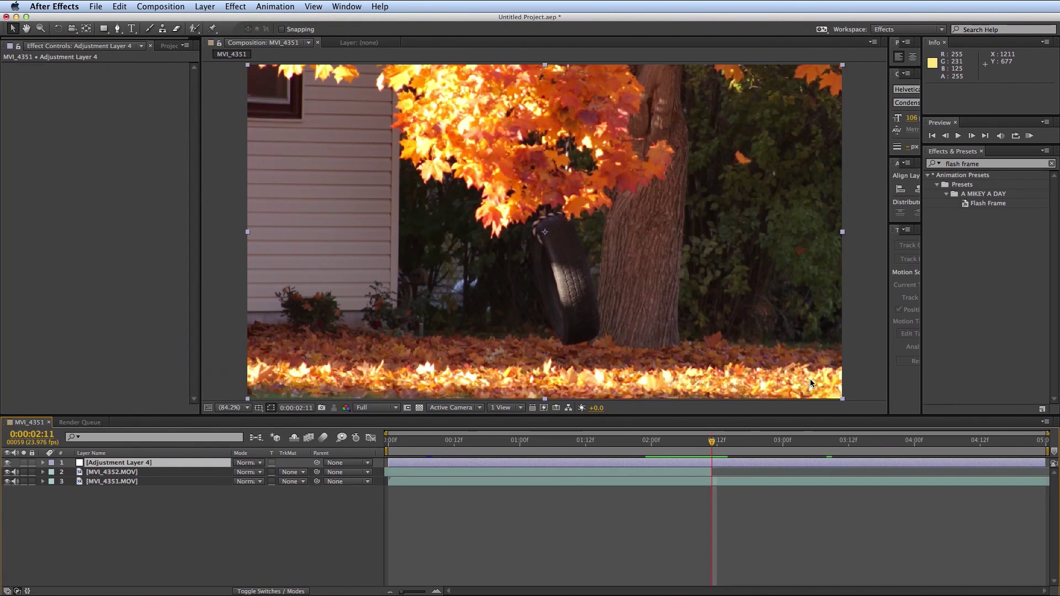
key(Page_Up)
key(Page_Up)
key(Page_Up)
key(Page_Up)
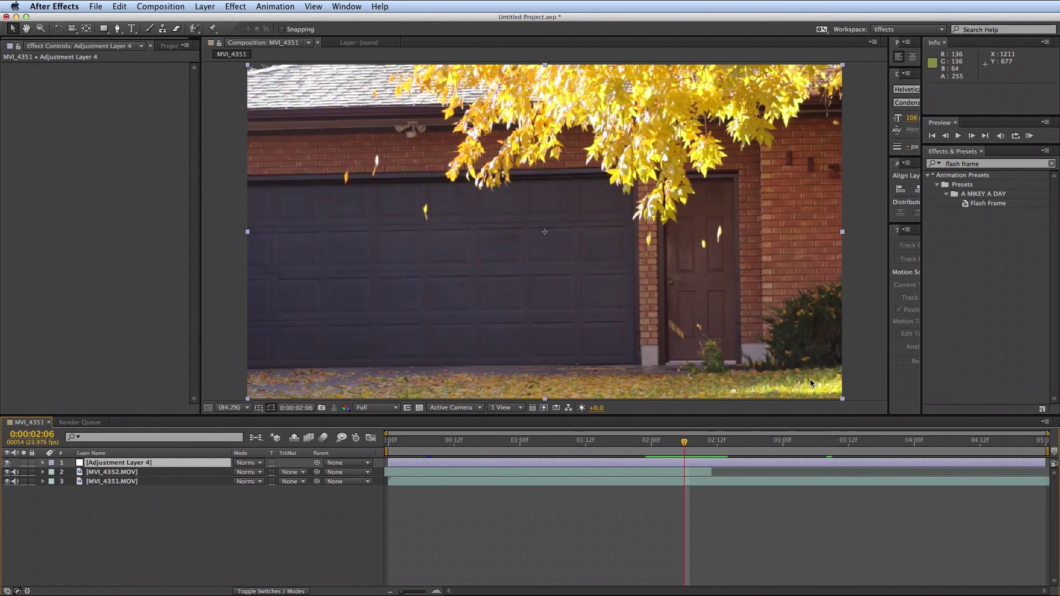
key(Page_Up)
key(Page_Up)
key(Page_Up)
key(Page_Up)
key(Page_Up)
key(Page_Up)
key(Page_Up)
key(Page_Up)
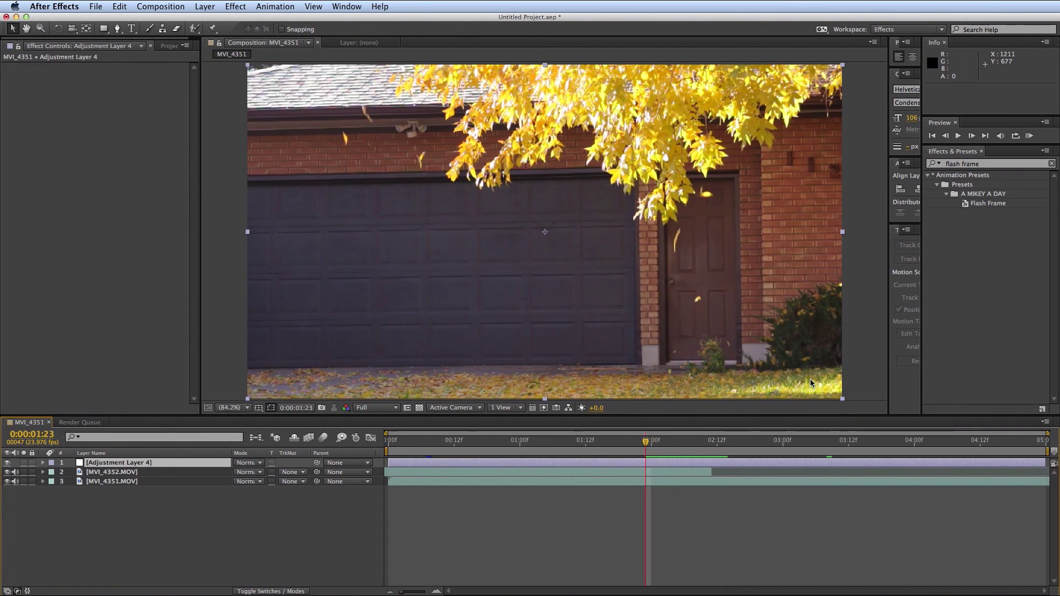
- Drag the Flash Frame preset onto Adjustment Layer 4, collapse its effects, and preview
click(990, 206)
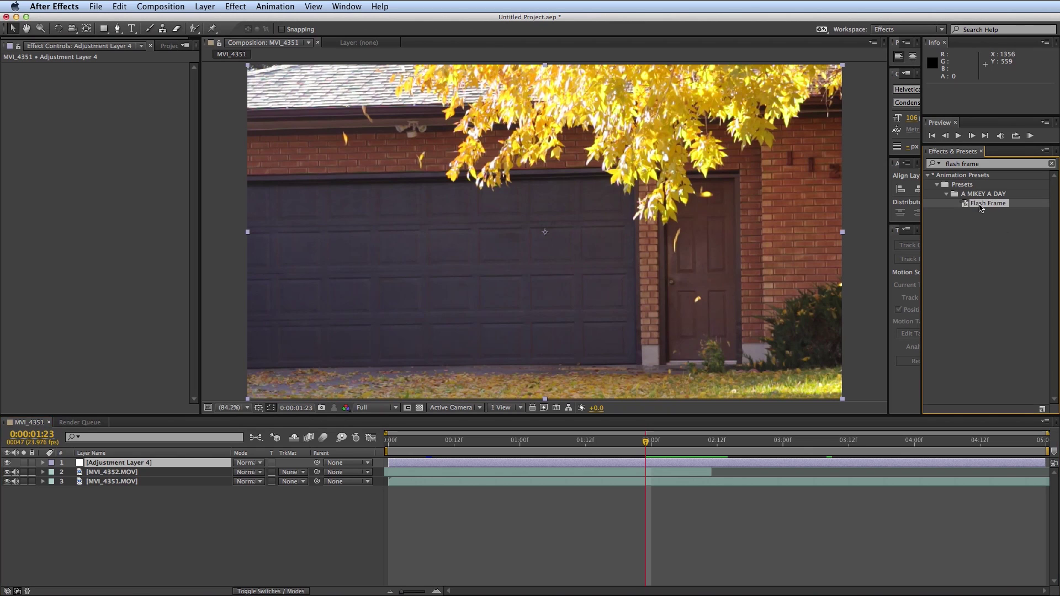
drag(981, 207, 681, 465)
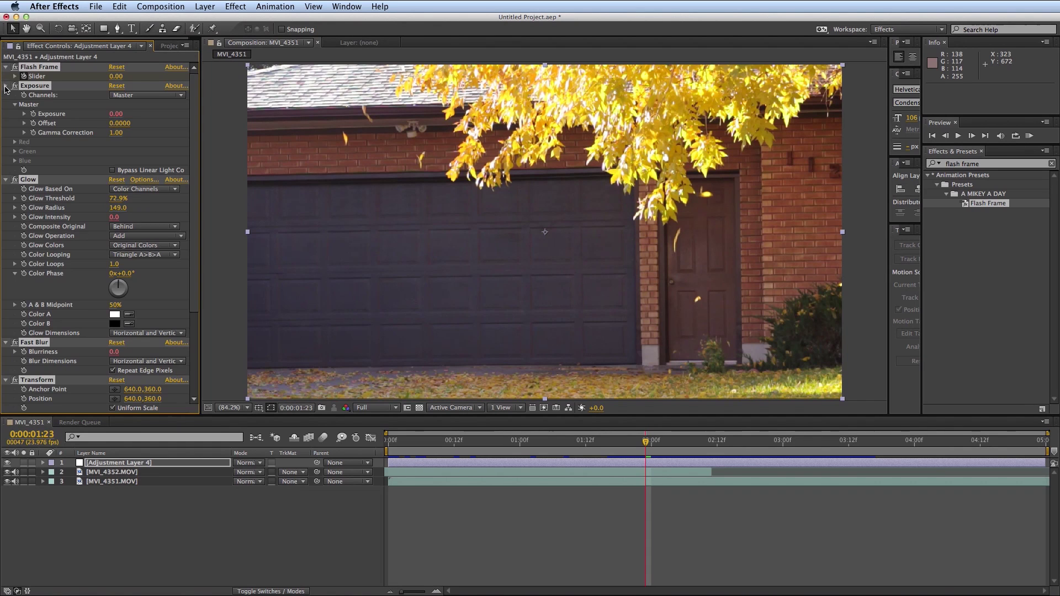
super+click(6, 86)
key(space)
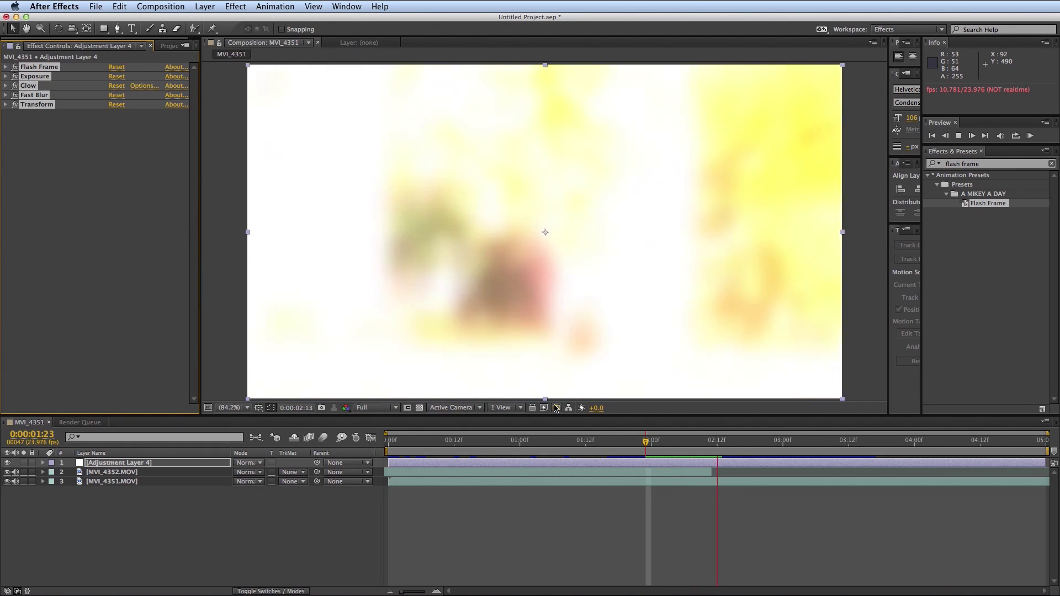
click(704, 462)
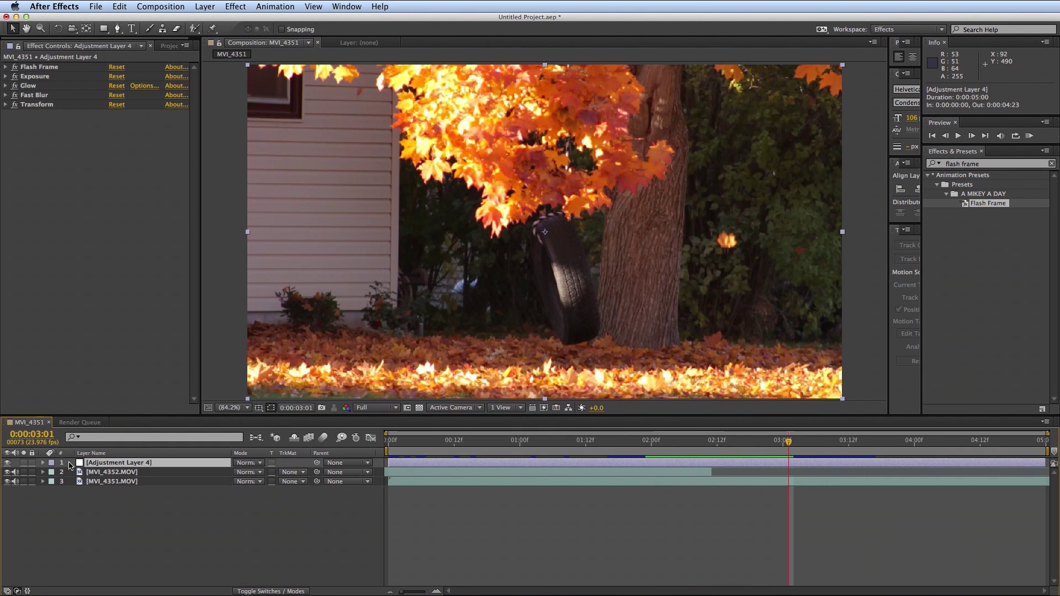
click(42, 462)
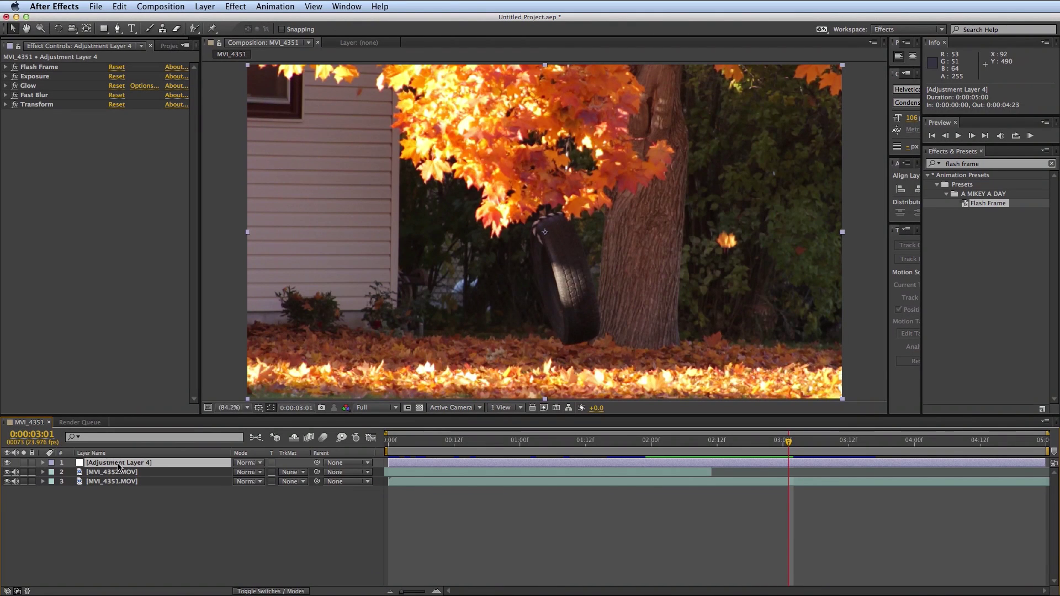
- Reveal Adjustment Layer 4's Flash Frame Slider keyframes and preview the flash
key(u)
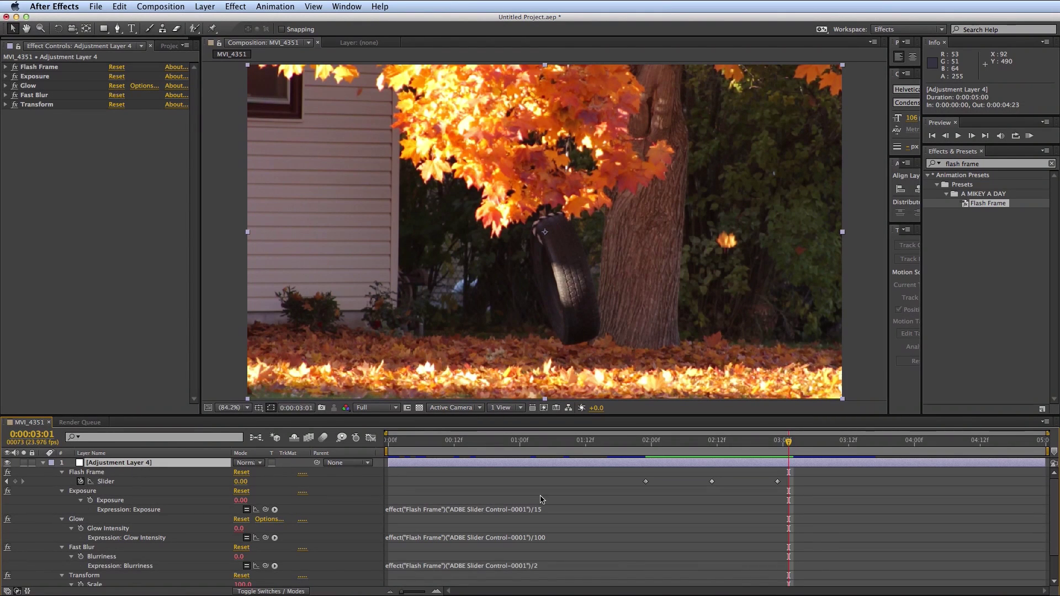
click(98, 474)
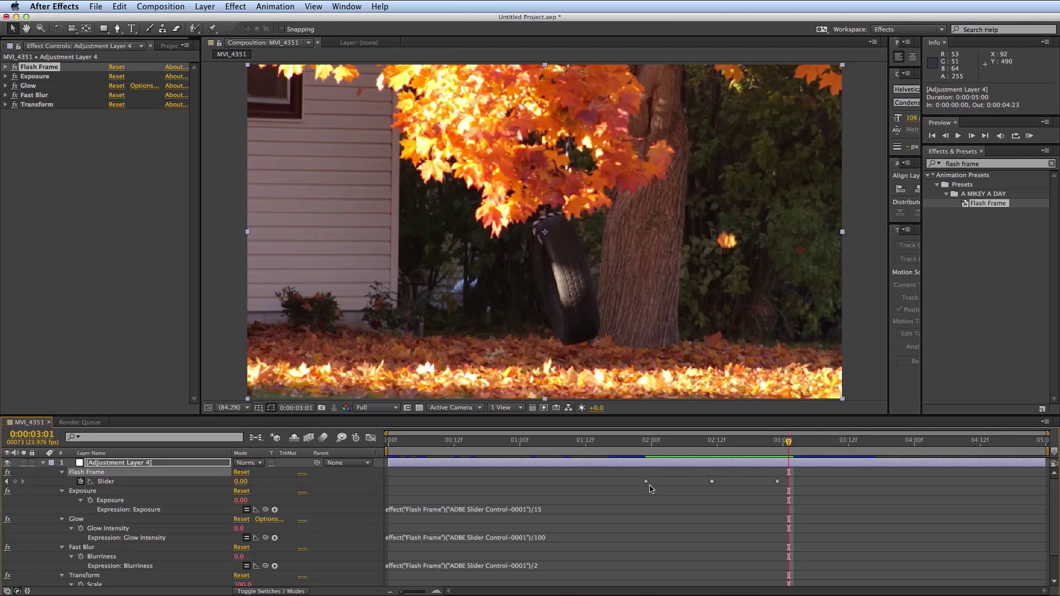
drag(723, 445, 622, 454)
key(space)
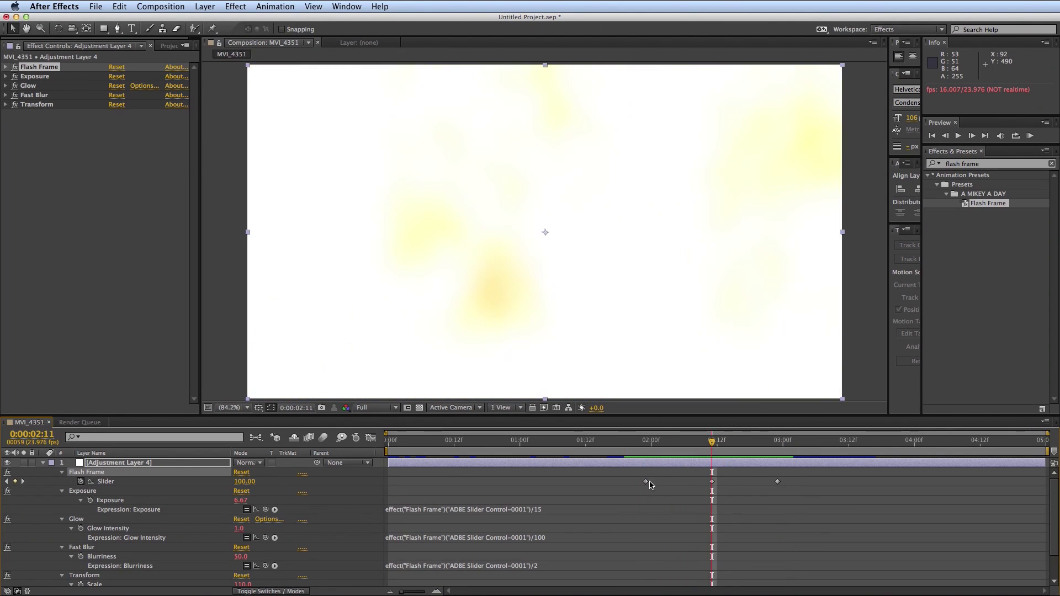
- Move the outer Slider keyframes to 02:03 and 02:19 and preview the tighter flash
drag(646, 481, 668, 482)
drag(783, 484, 759, 486)
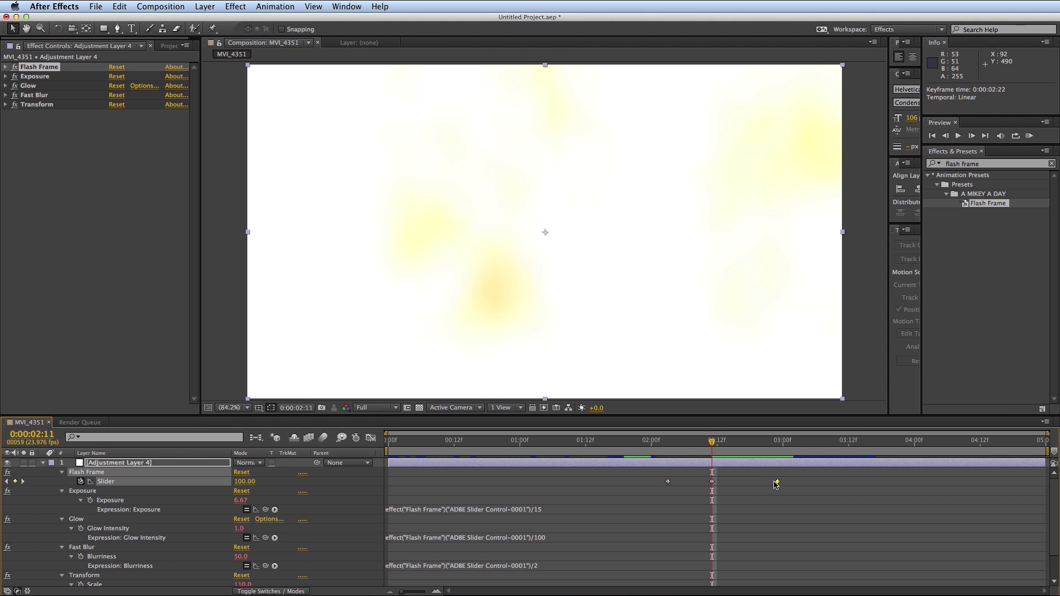
click(626, 448)
key(space)
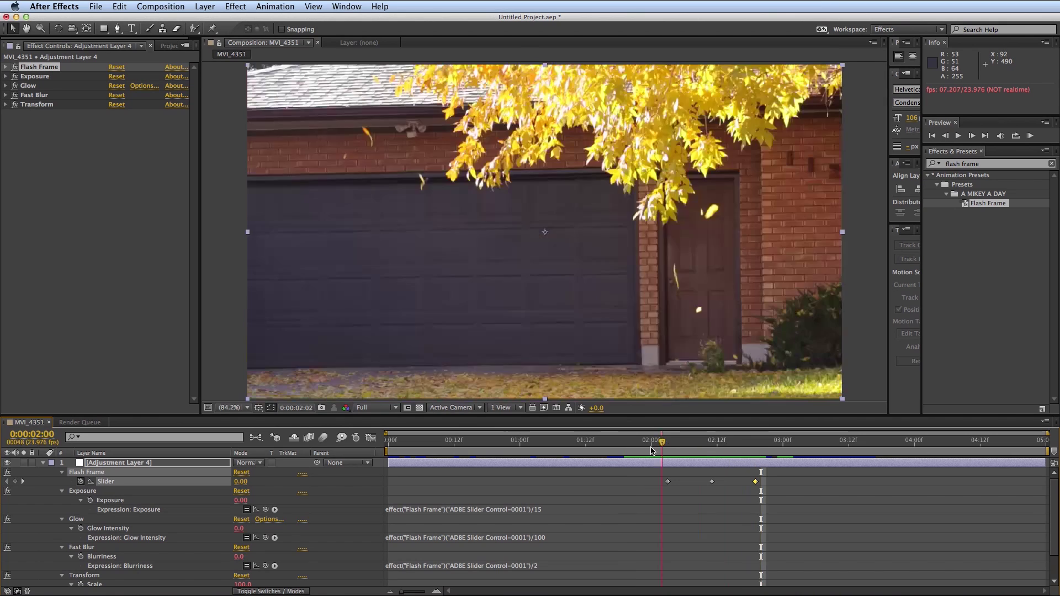
click(651, 448)
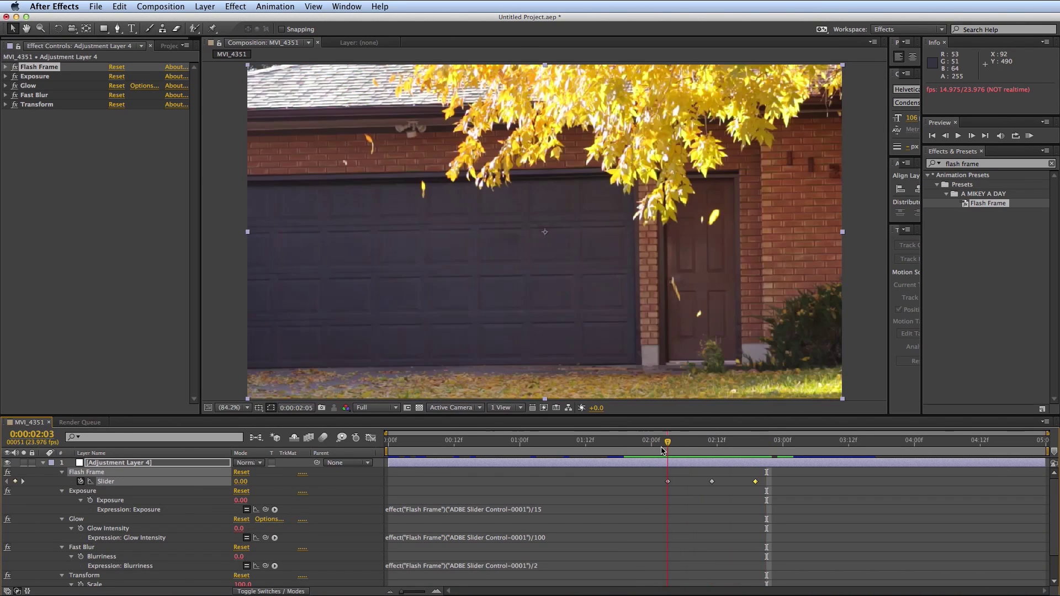
drag(651, 447, 663, 448)
click(43, 463)
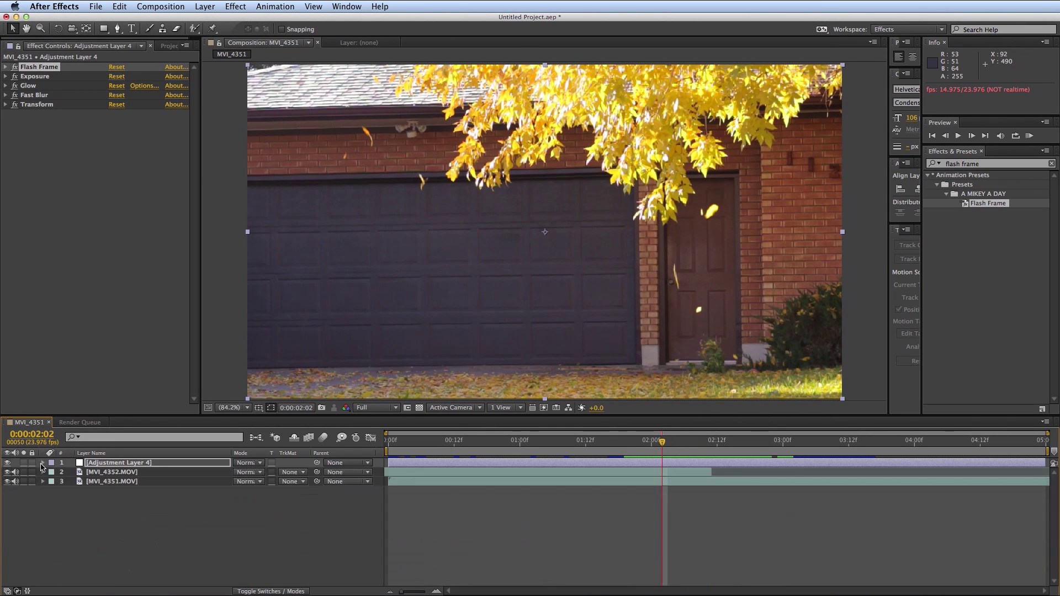